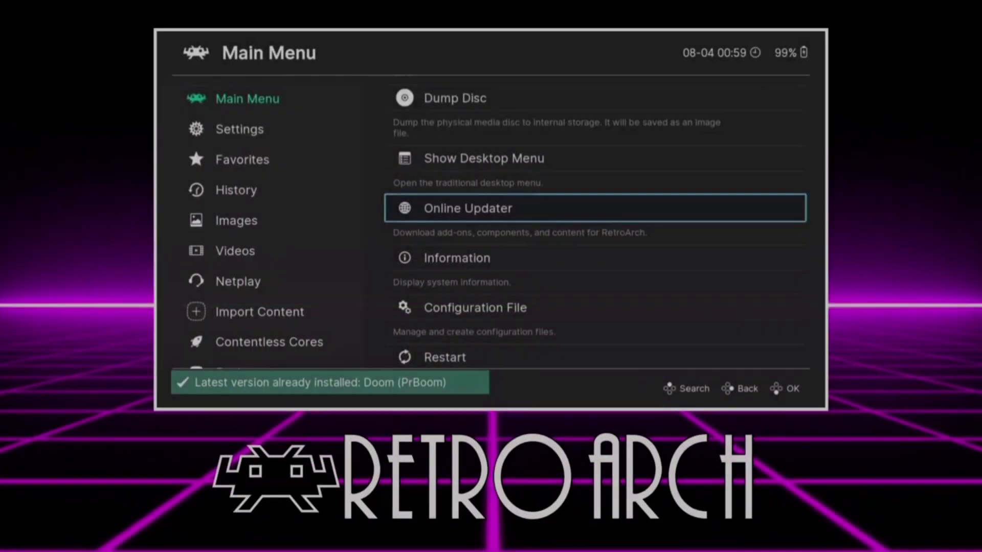
pyautogui.press('Left')
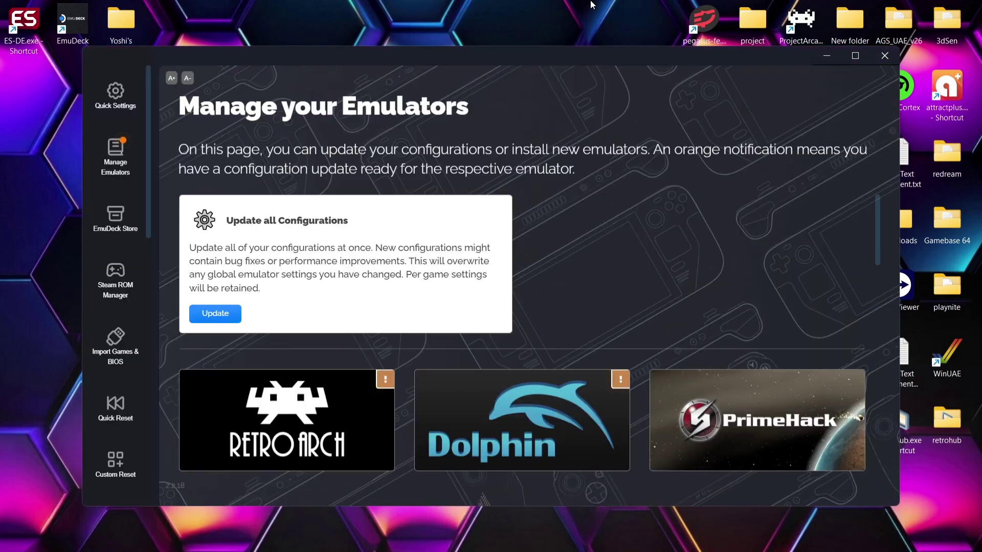
# - Install the Cemu emulator from EmuDeck's Manage Emulators page and dismiss the installation notice
pyautogui.click(119, 153)
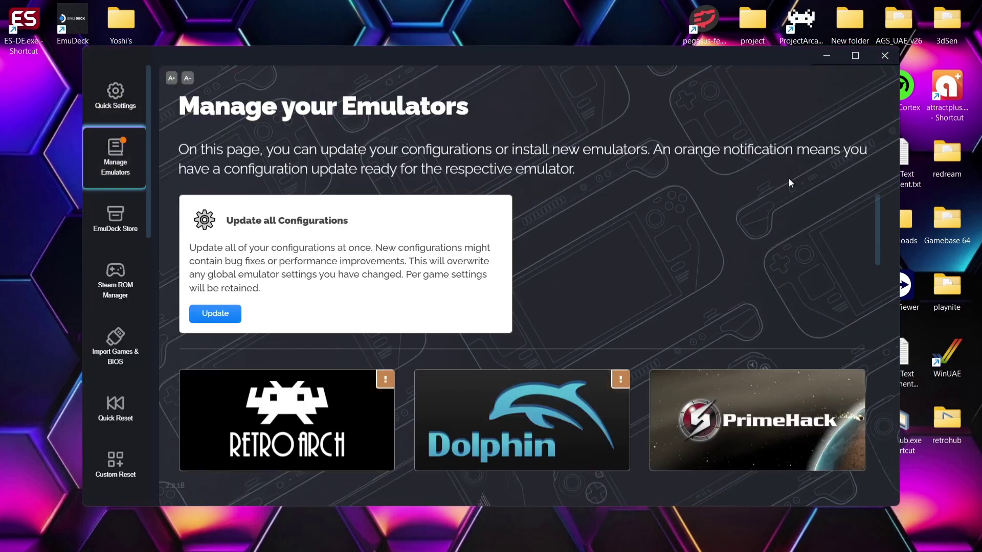
pyautogui.moveTo(878, 214); pyautogui.dragTo(879, 283)
pyautogui.scroll(-5, 387, 370)
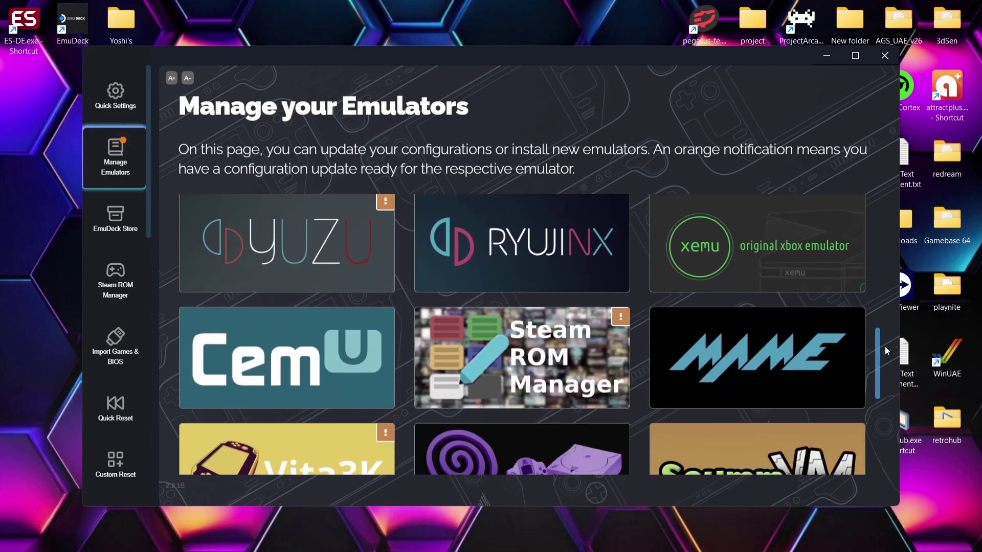
pyautogui.click(335, 353)
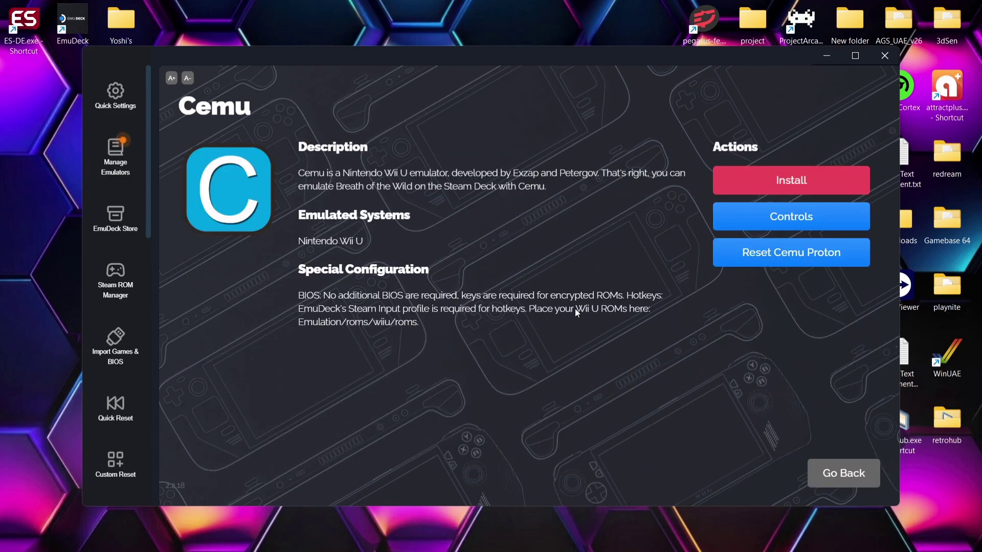
pyautogui.click(772, 193)
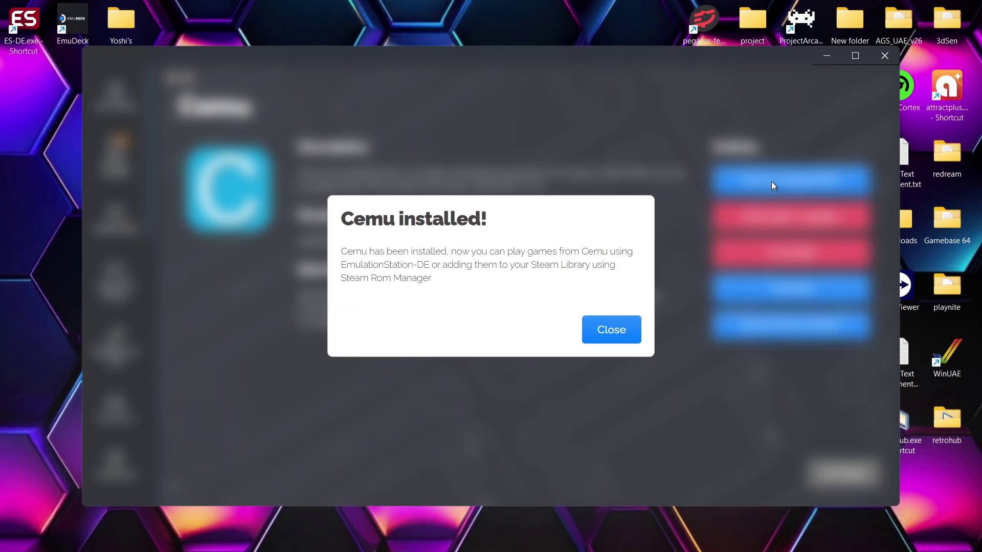
pyautogui.click(618, 328)
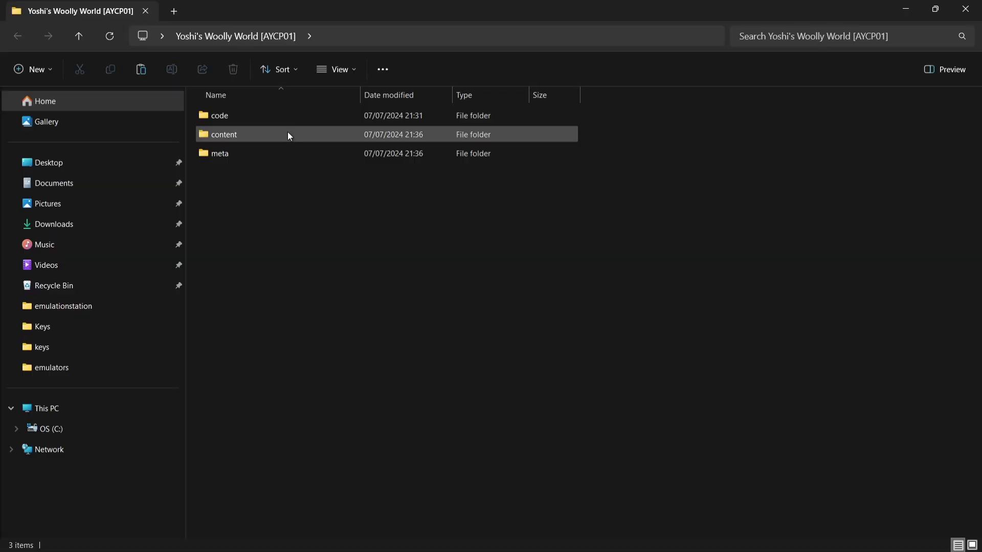
# - Examine the Yoshi's Woolly World [AYCP01] folder and the files inside its code subfolder, returning to the game folder
pyautogui.moveTo(288, 132)
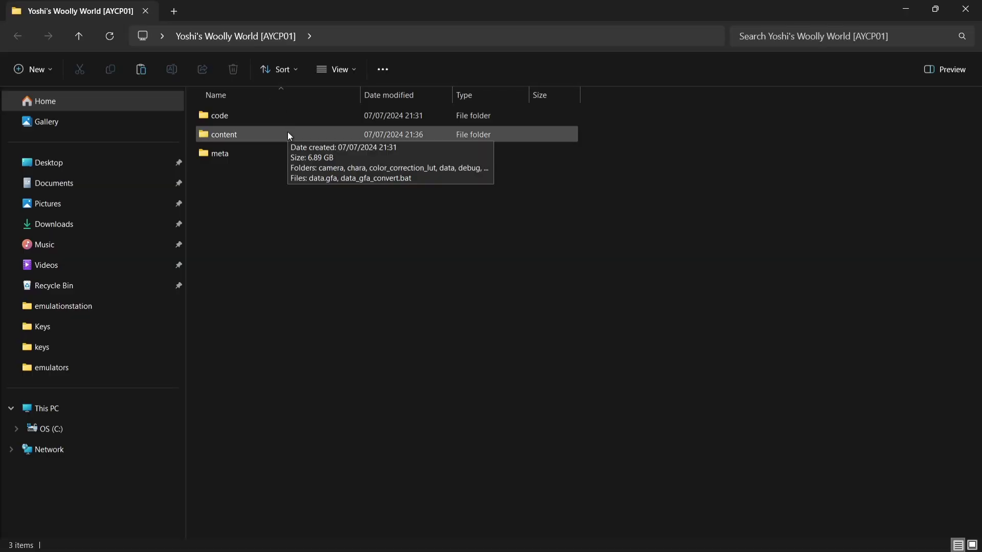
pyautogui.doubleClick(250, 117)
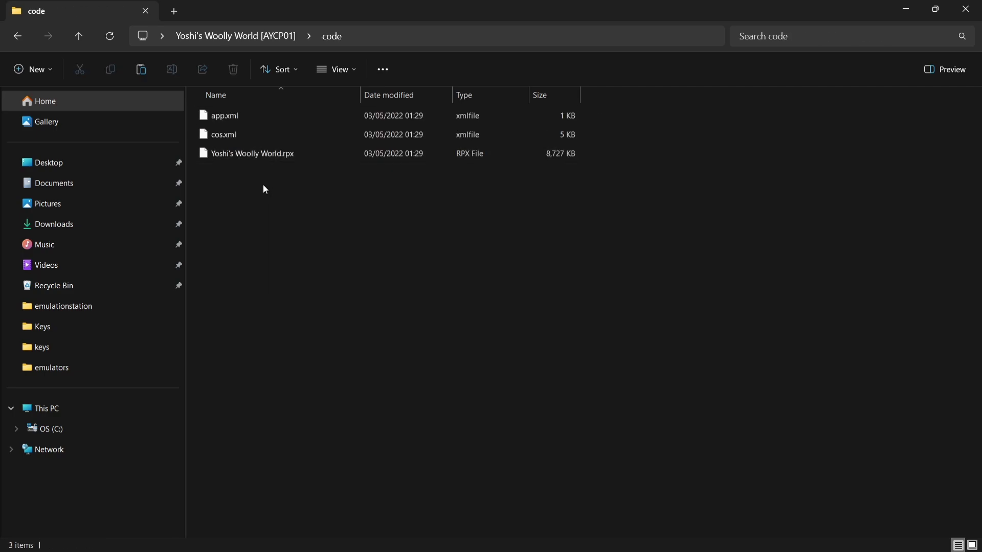
pyautogui.click(16, 36)
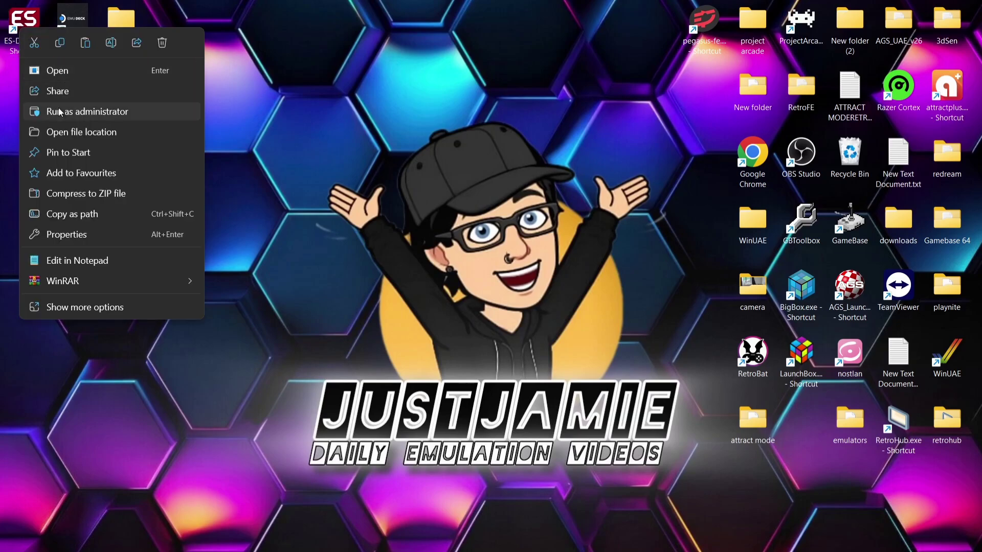
# - Go to the ES-DE shortcut's file location and open the wiiu folder inside ROMs
pyautogui.click(61, 130)
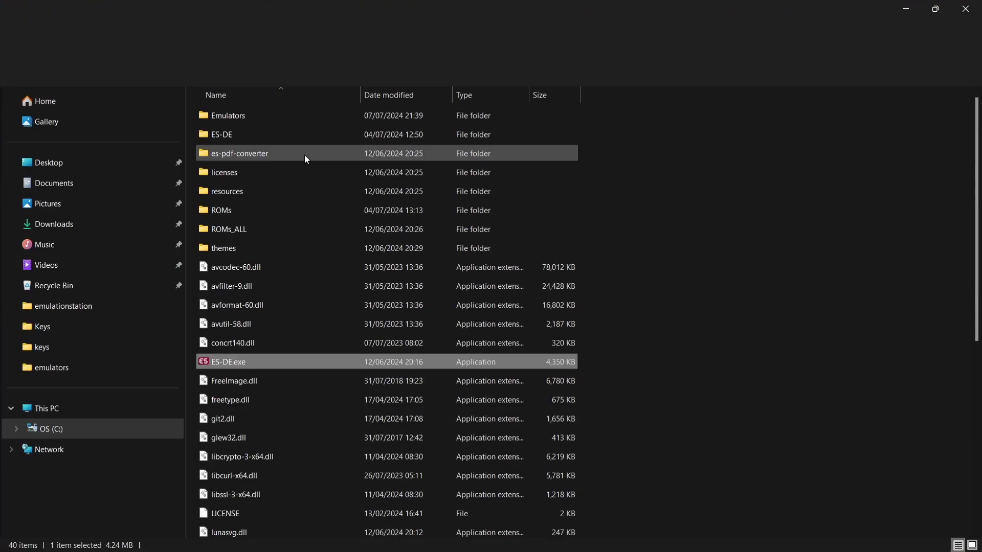
pyautogui.doubleClick(311, 210)
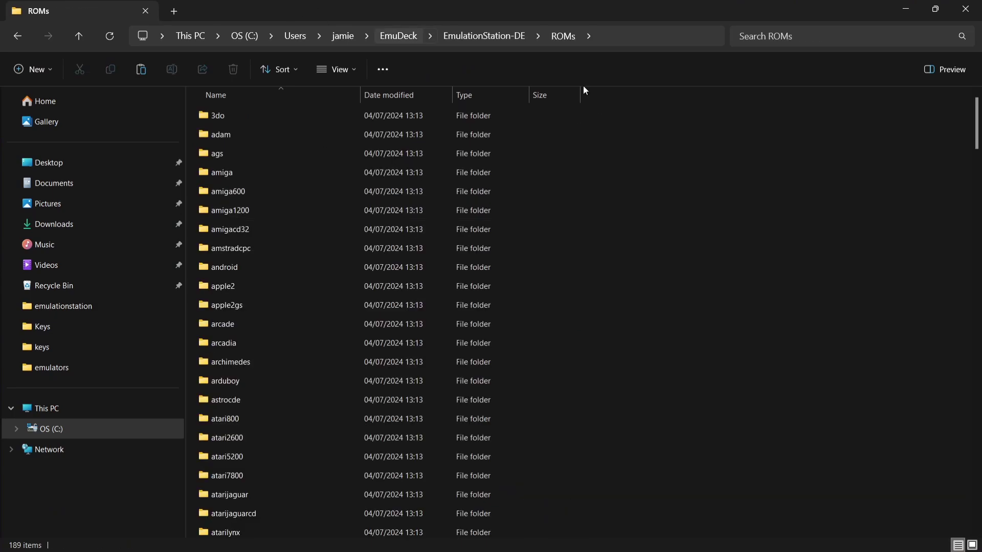
pyautogui.scroll(-3, 979, 126)
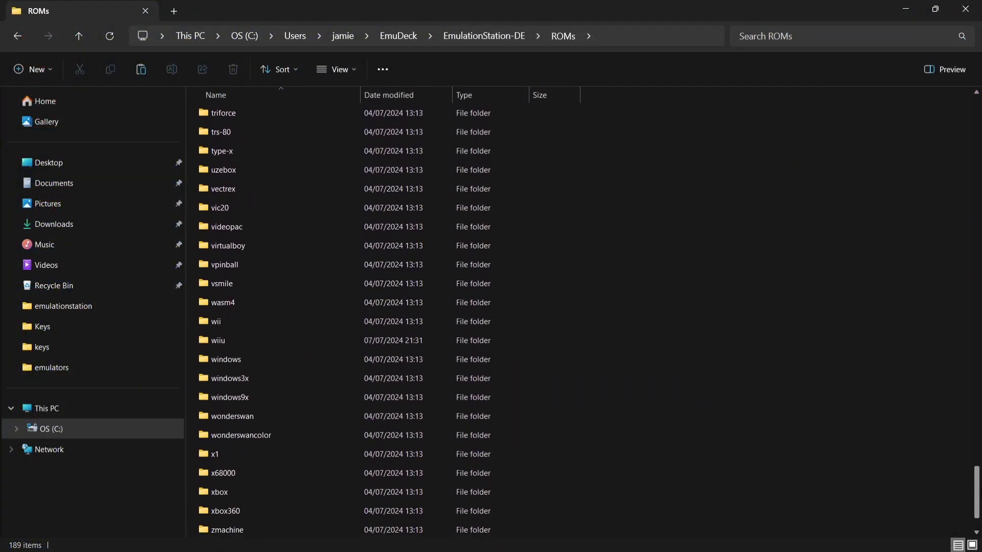
pyautogui.scroll(-1, 624, 350)
pyautogui.doubleClick(311, 322)
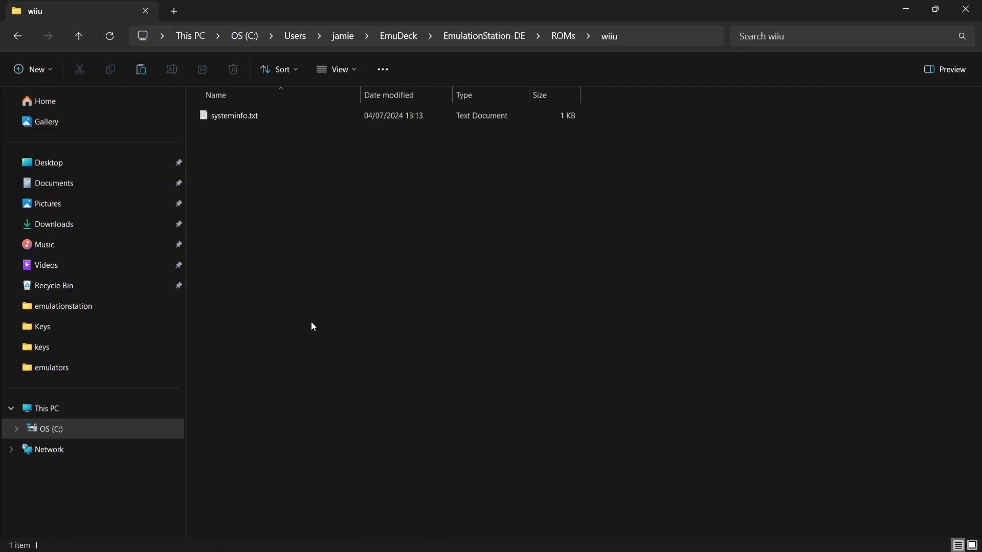
# - Move the Yoshi's Woolly World [AYCP01] folder from the desktop into the wiiu ROMs folder
pyautogui.doubleClick(467, 5)
pyautogui.moveTo(356, 27); pyautogui.dragTo(711, 47)
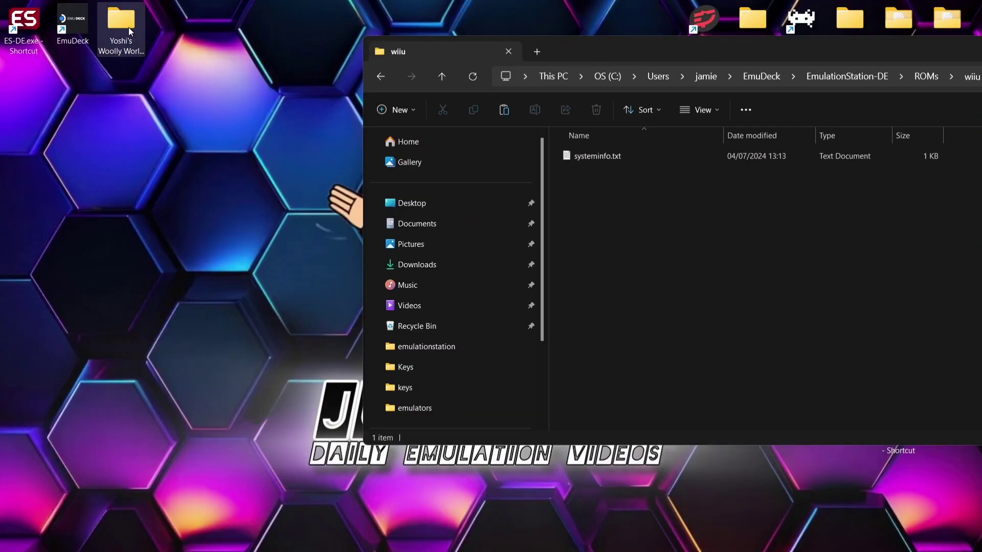
pyautogui.moveTo(128, 28); pyautogui.dragTo(642, 264)
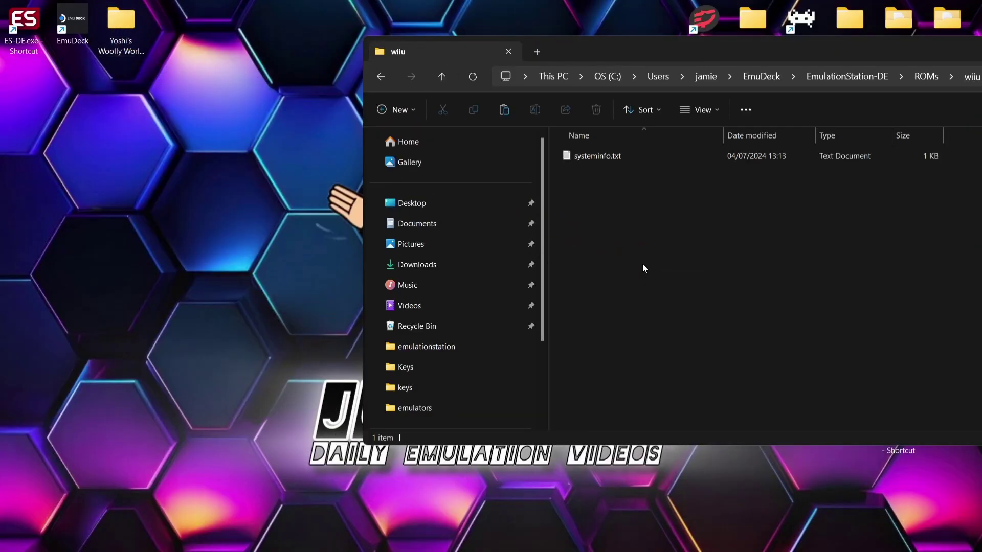
# - Open systeminfo.txt in the wiiu folder and check the file extensions supported for Wii U games
pyautogui.doubleClick(638, 155)
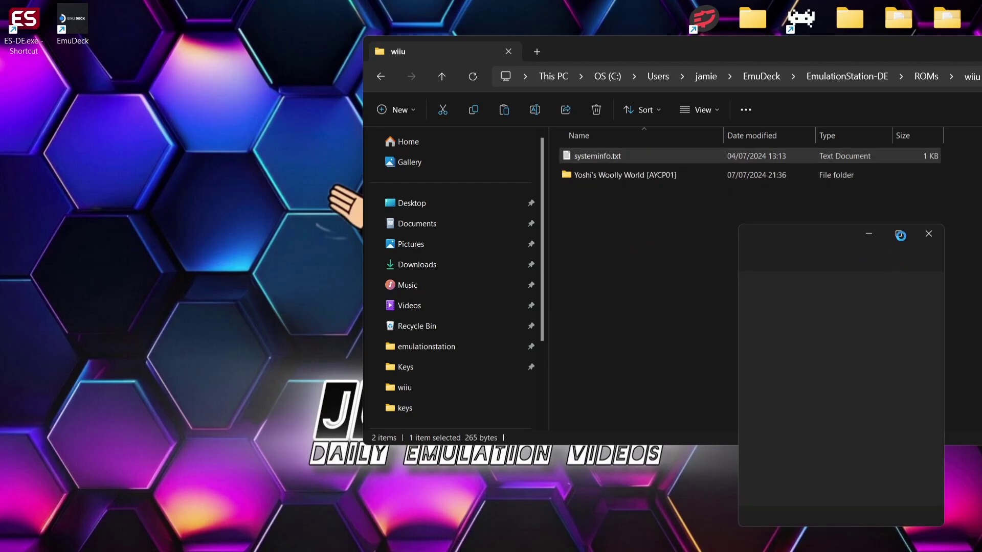
pyautogui.click(900, 234)
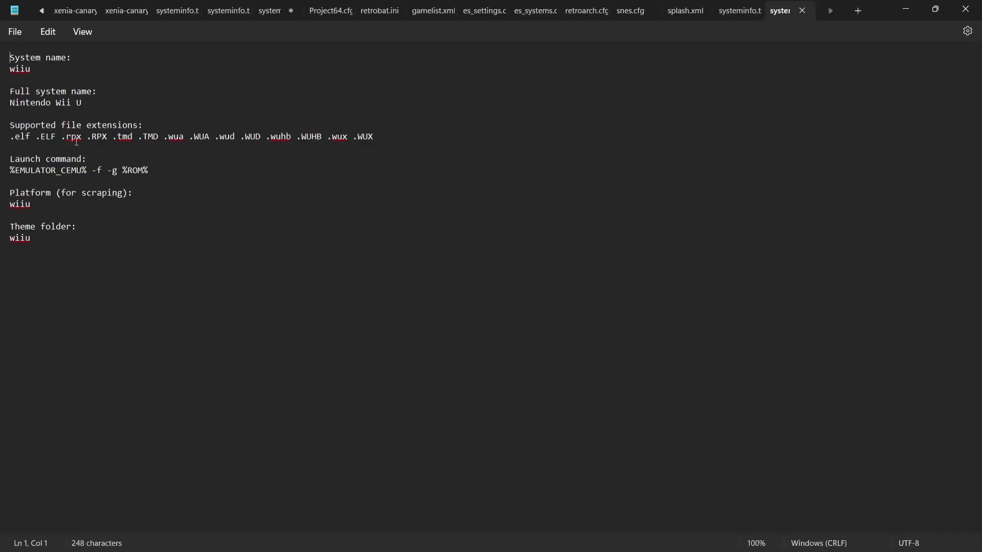
pyautogui.moveTo(61, 137); pyautogui.dragTo(117, 143)
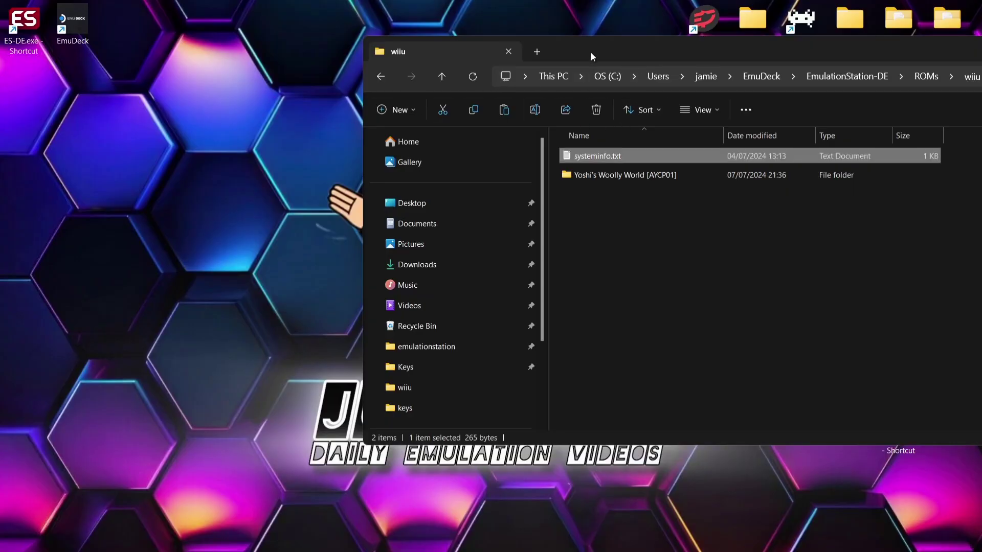
pyautogui.doubleClick(590, 51)
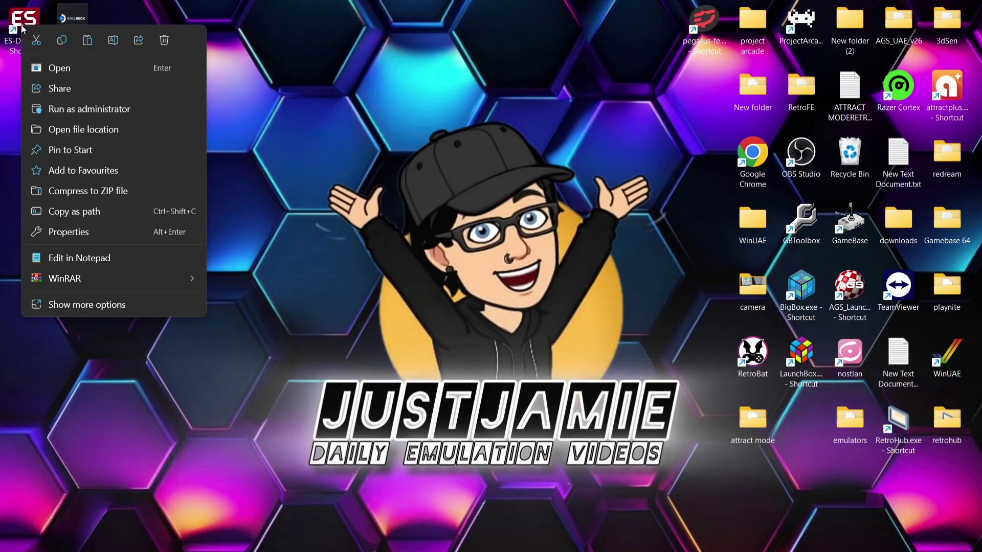
# - Launch Cemu.exe from the Emulators\cemu folder at the ES-DE shortcut's location and maximize its window
pyautogui.click(65, 130)
pyautogui.doubleClick(242, 115)
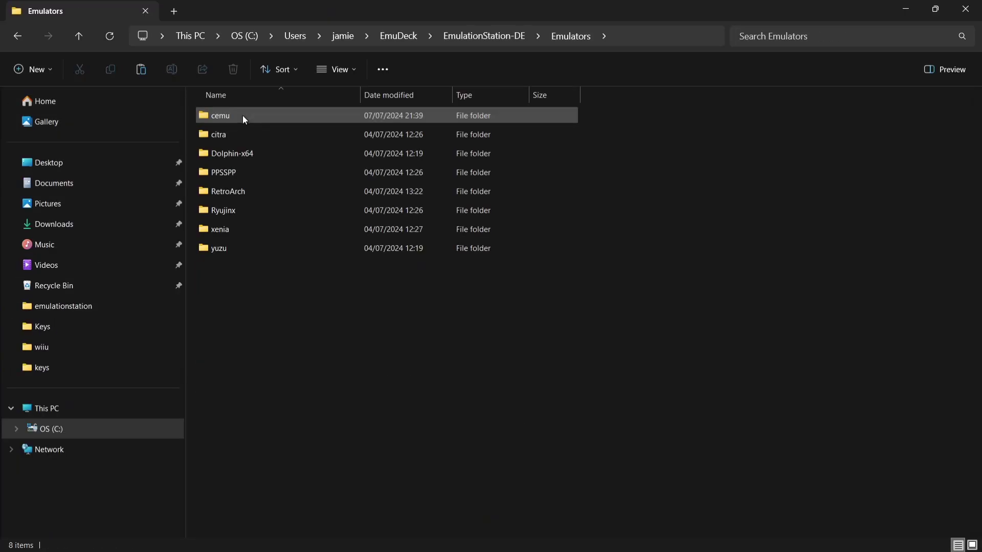
pyautogui.doubleClick(242, 115)
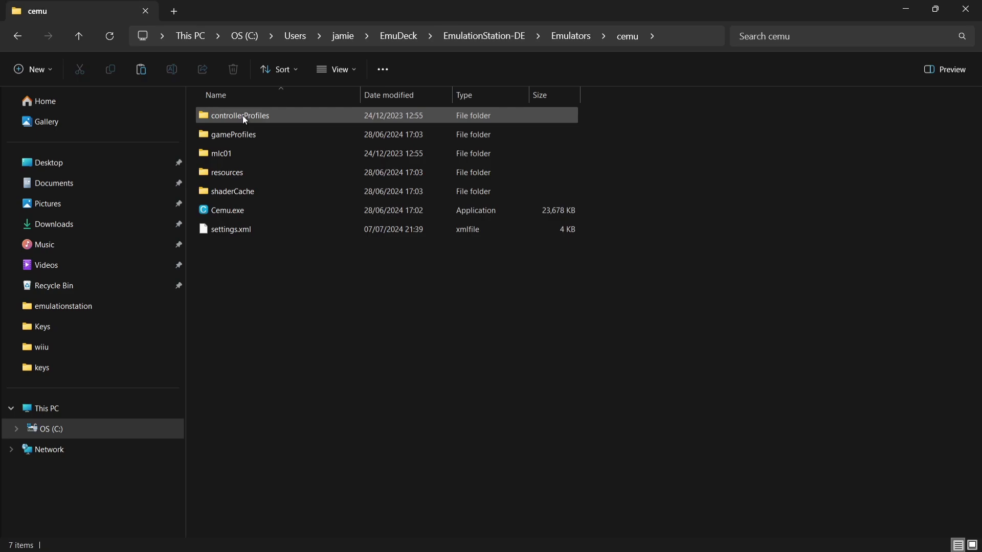
pyautogui.doubleClick(247, 213)
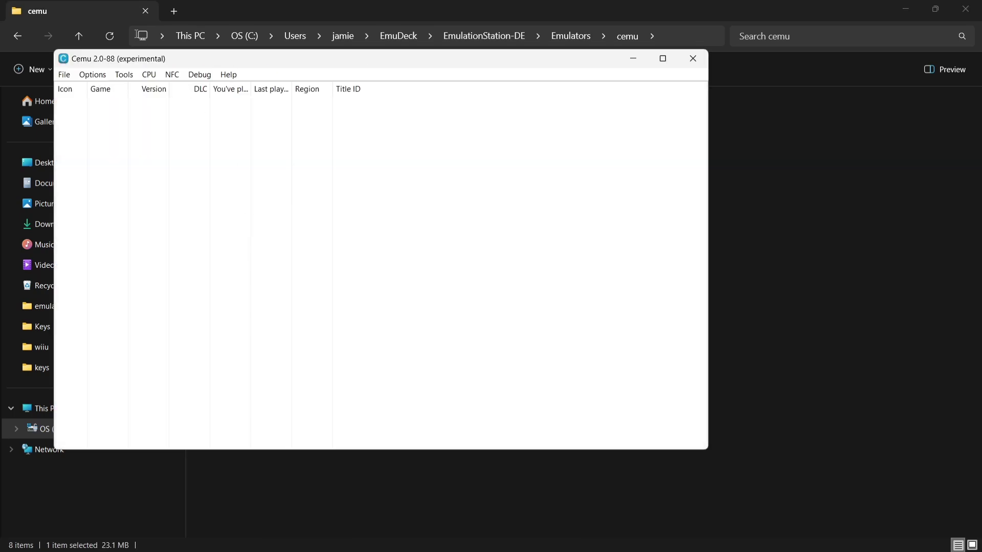
pyautogui.doubleClick(141, 59)
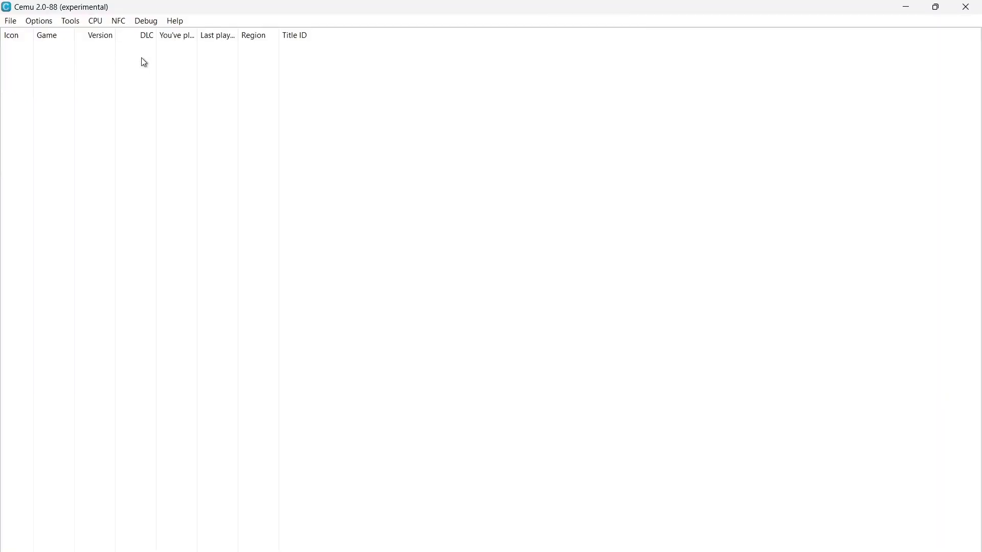
# - Install the Yoshi's Woolly World [AYCP01] folder from ROMs\wiiu as a game title in Cemu
pyautogui.click(12, 21)
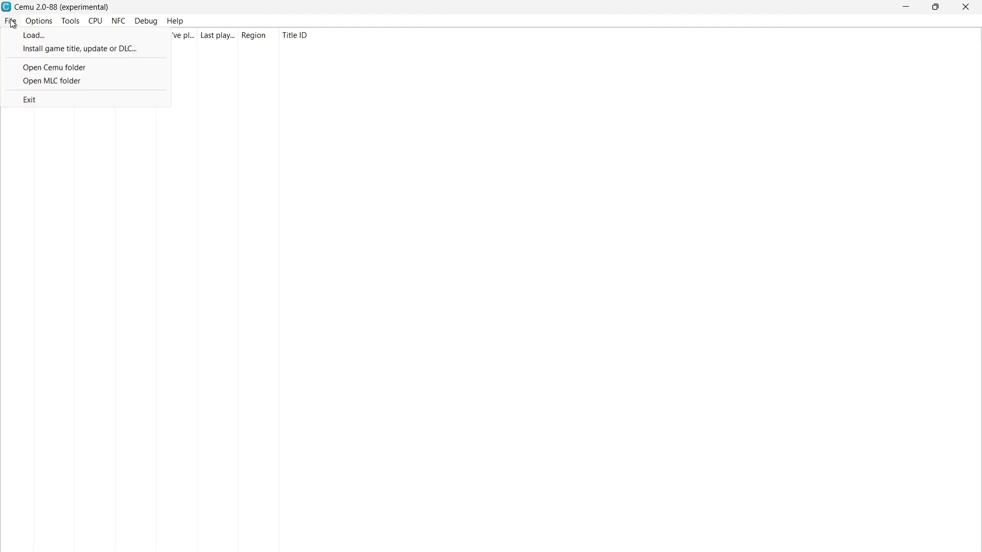
pyautogui.click(39, 50)
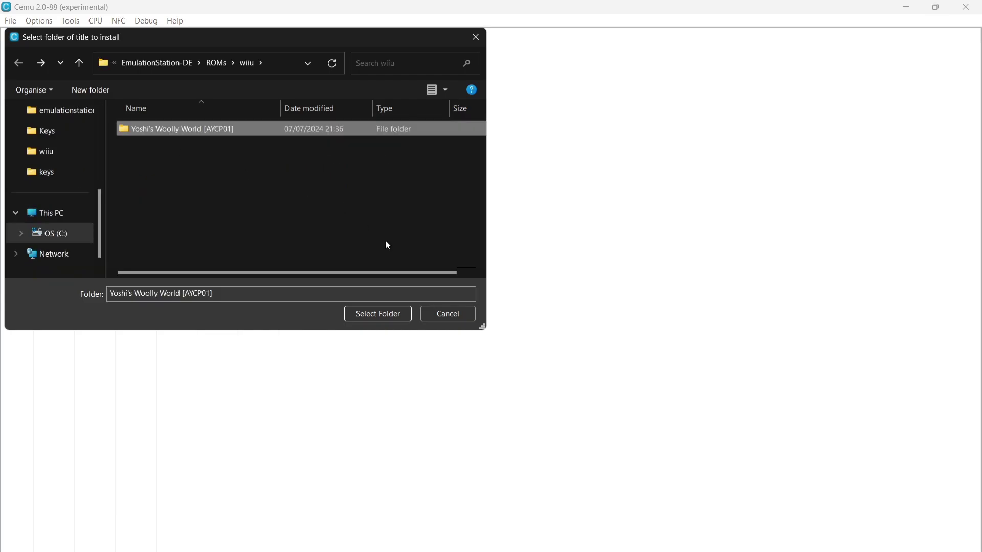
pyautogui.click(388, 315)
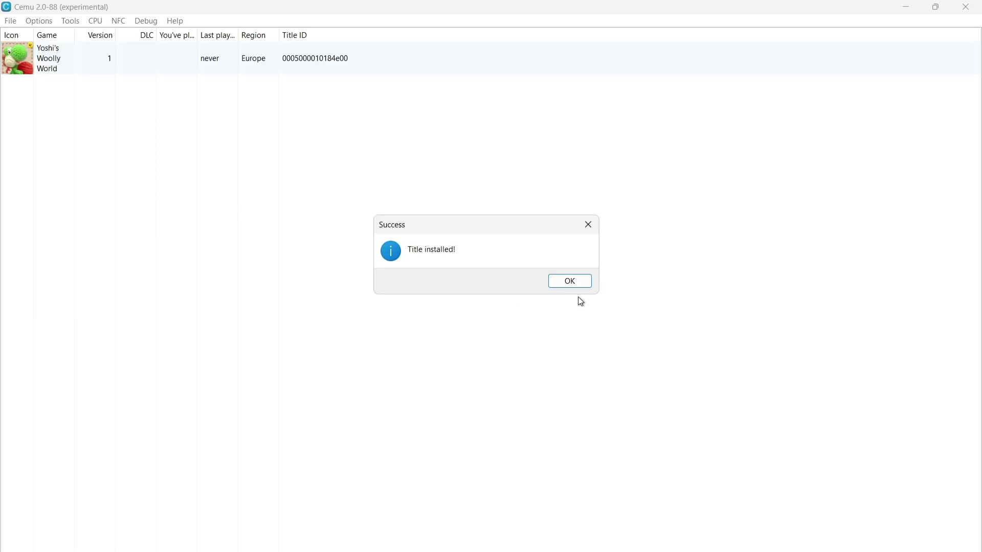
pyautogui.click(567, 282)
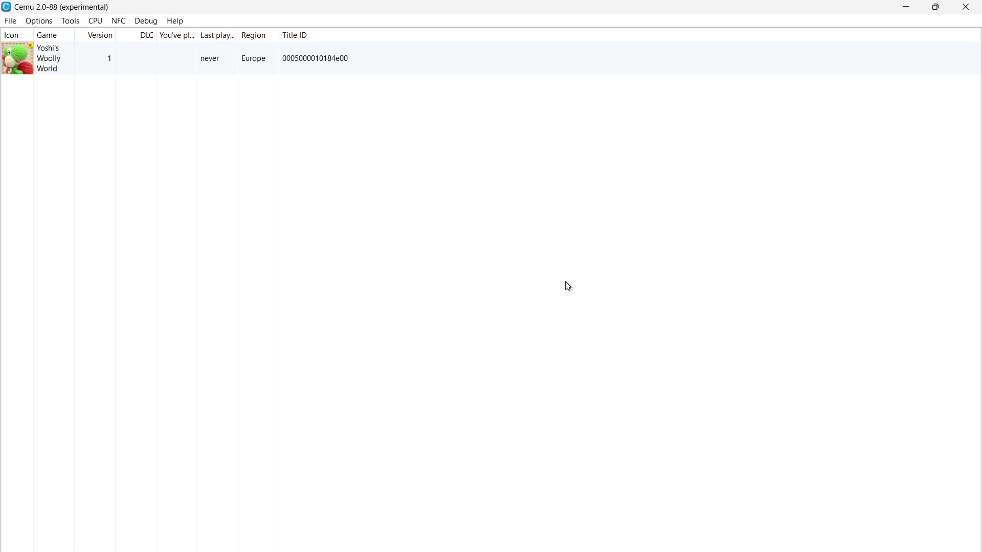
# - Test Yoshi's Woolly World by starting a new game in File 1 and continuing through the controller settings, and close Cemu
pyautogui.click(51, 63)
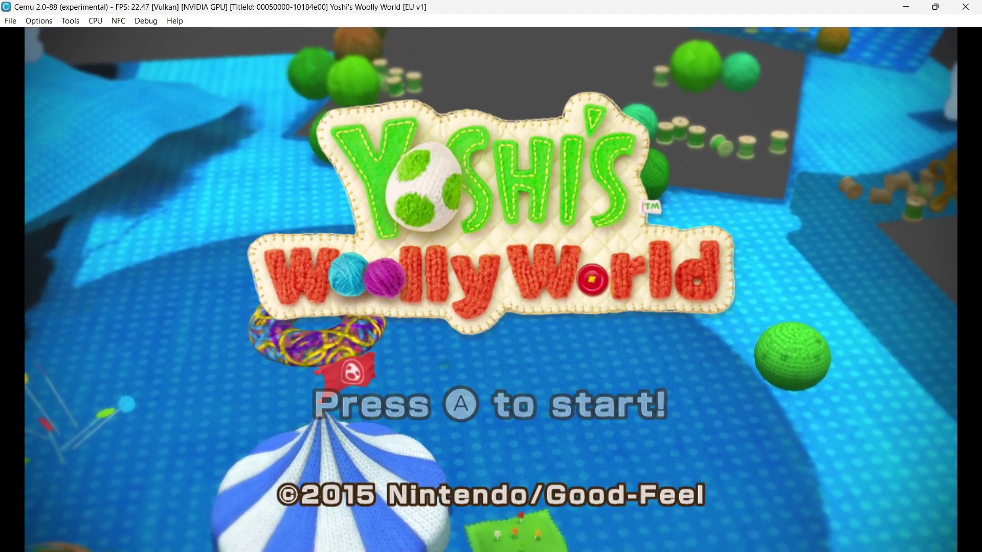
pyautogui.press('x')
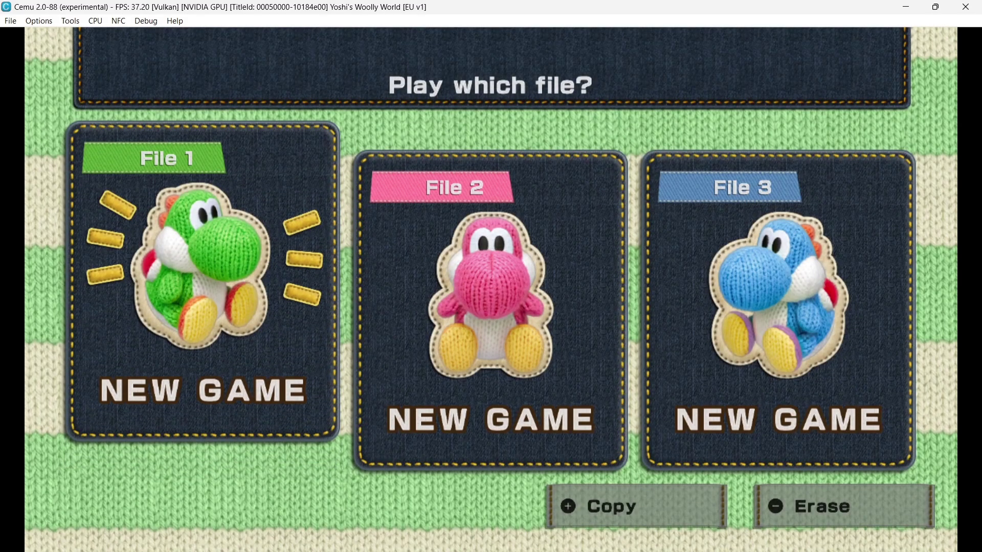
pyautogui.press('x')
pyautogui.press('x')
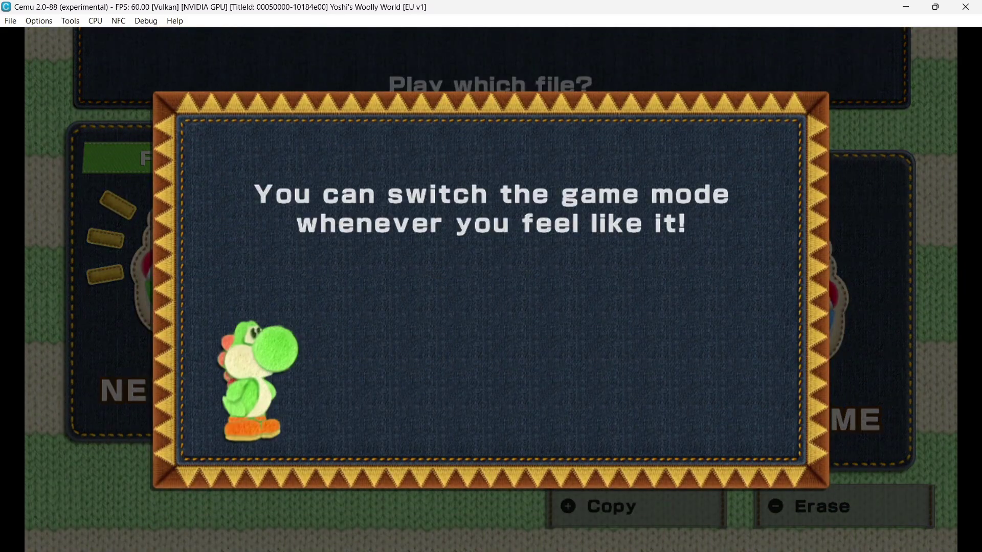
pyautogui.press('x')
pyautogui.press('x')
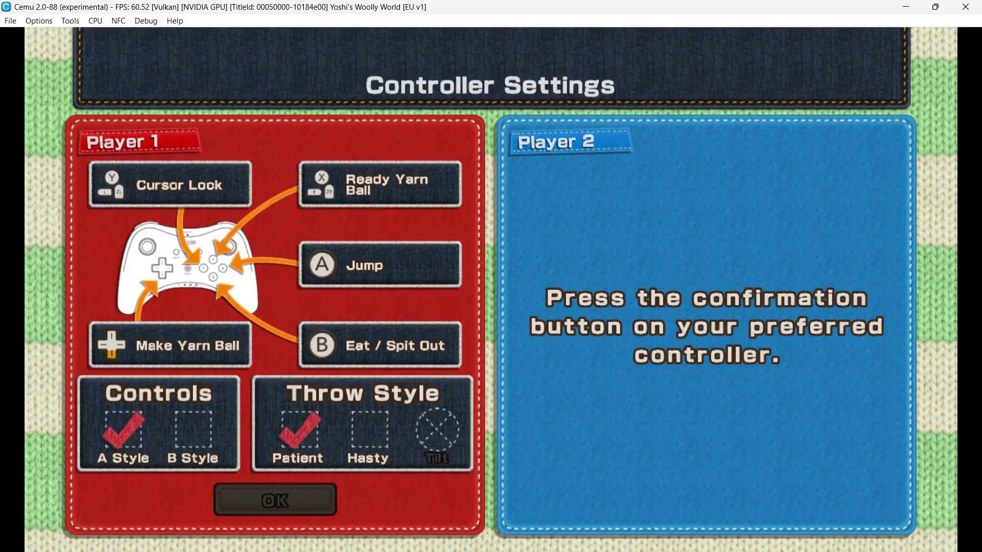
pyautogui.press('x')
pyautogui.click(977, 5)
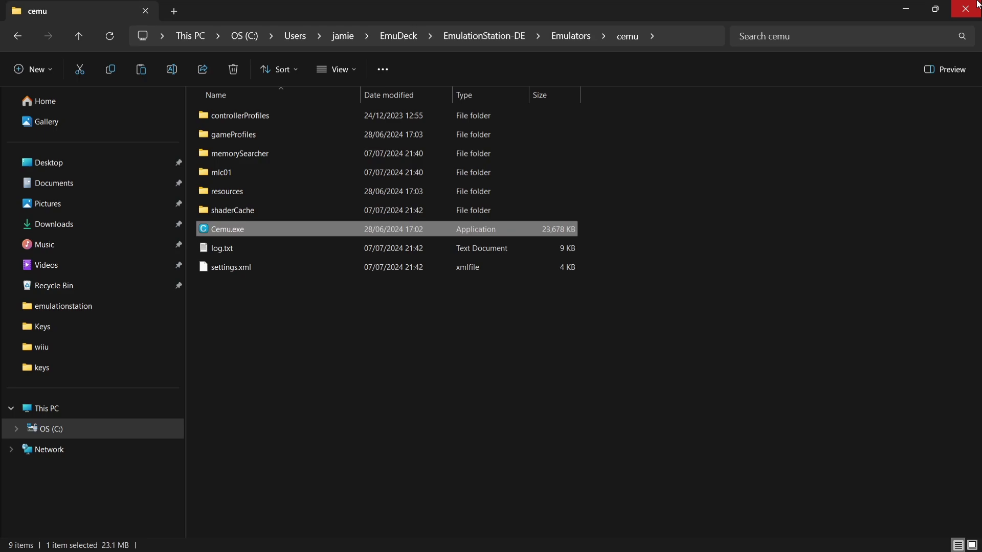
# - Relaunch Cemu from the cemu folder, maximize it and download the latest community graphic packs
pyautogui.doubleClick(219, 226)
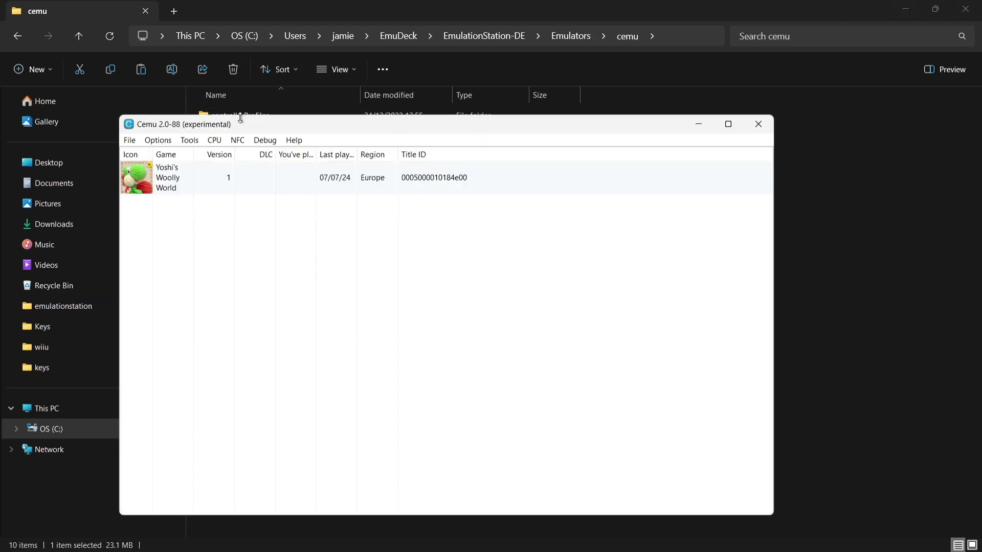
pyautogui.doubleClick(241, 124)
pyautogui.click(44, 23)
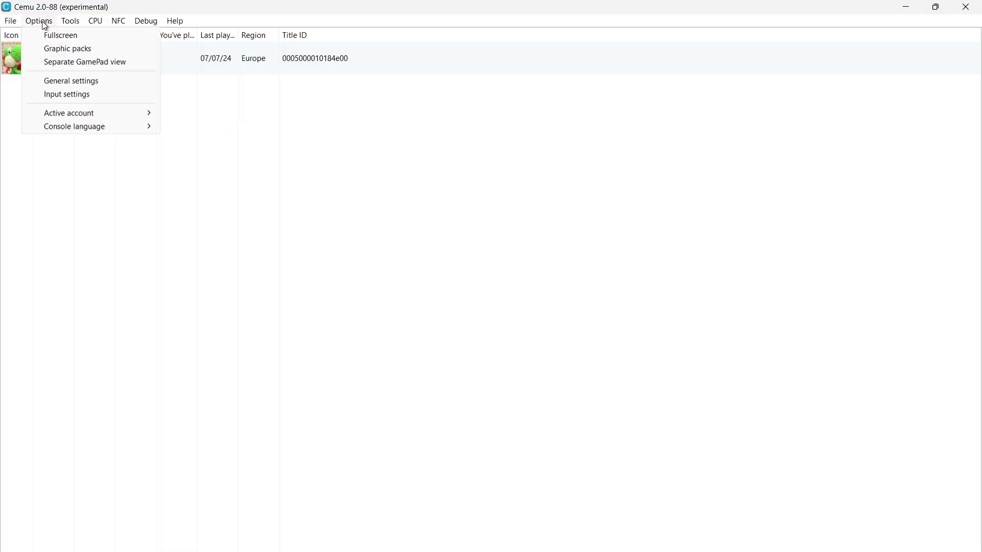
pyautogui.click(59, 48)
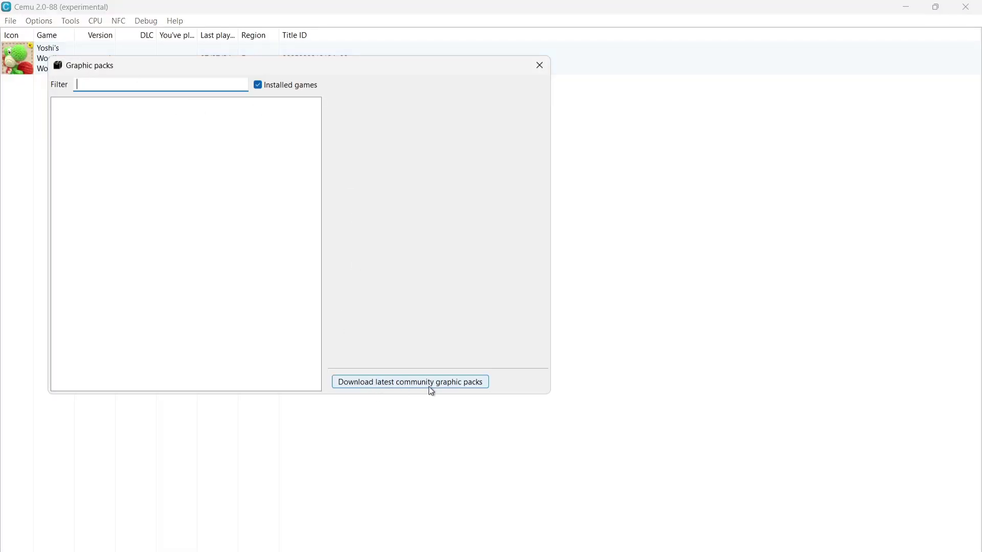
pyautogui.click(441, 385)
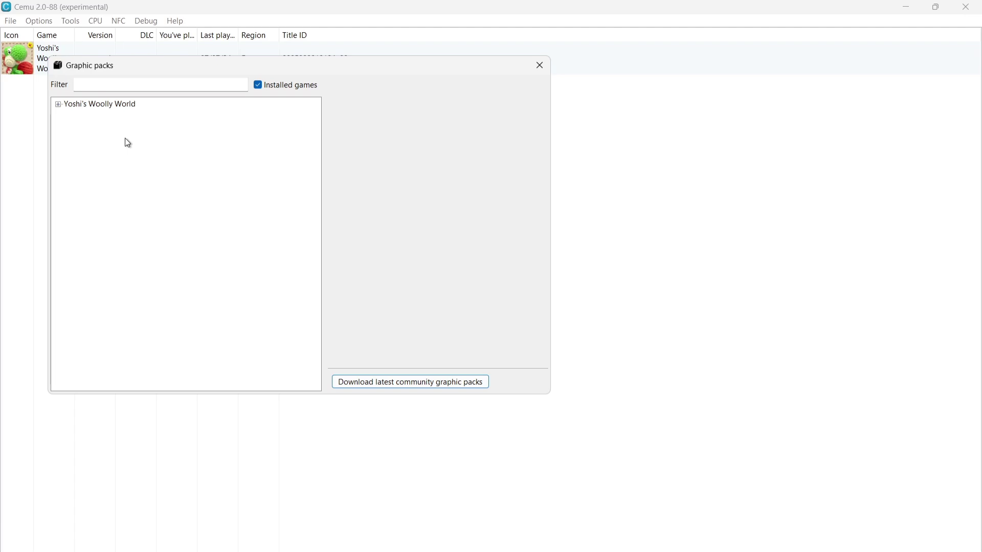
# - Enable the Resolution graphic pack for Yoshi's Woolly World and set its active preset to 1920x1080
pyautogui.click(116, 105)
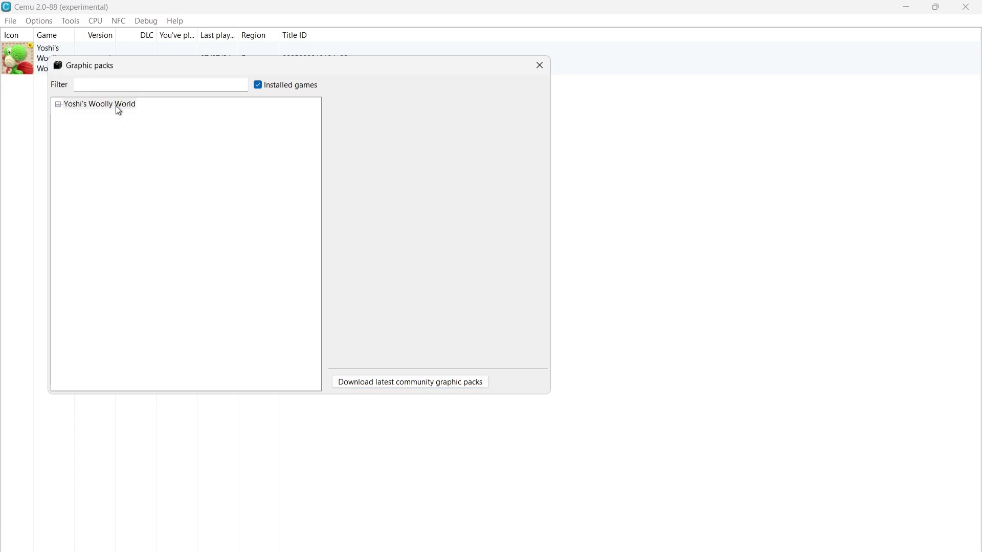
pyautogui.click(59, 105)
pyautogui.click(77, 114)
pyautogui.click(68, 116)
pyautogui.click(108, 128)
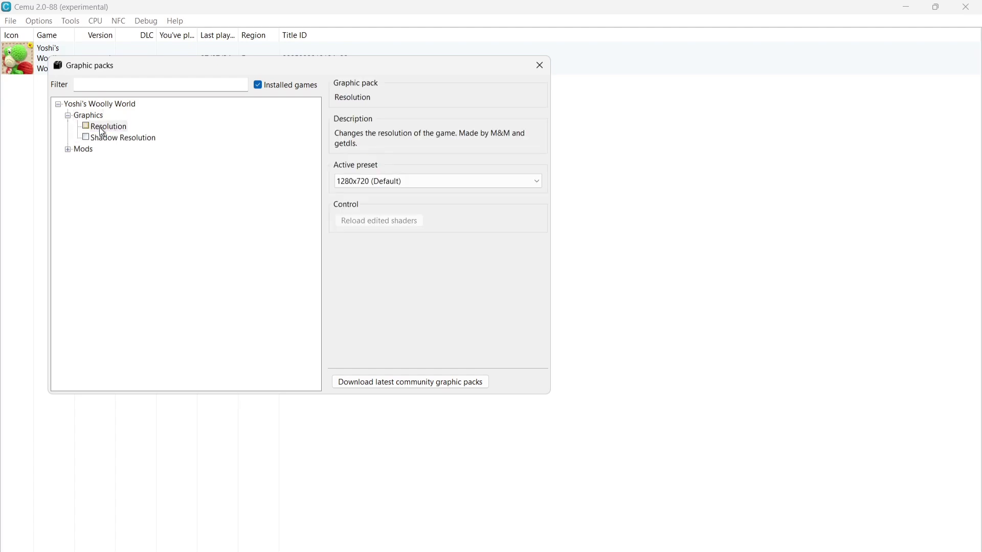
pyautogui.click(87, 127)
pyautogui.click(455, 188)
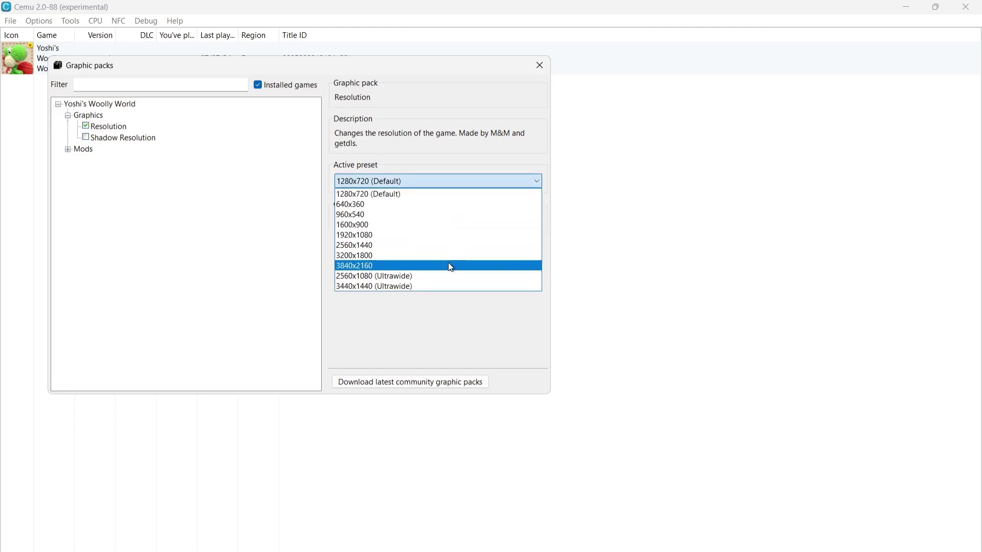
pyautogui.click(396, 237)
# - Enable the Shadow Resolution graphic pack and the 60FPS World Map mod for Yoshi's Woolly World, and close the graphic packs window
pyautogui.click(86, 138)
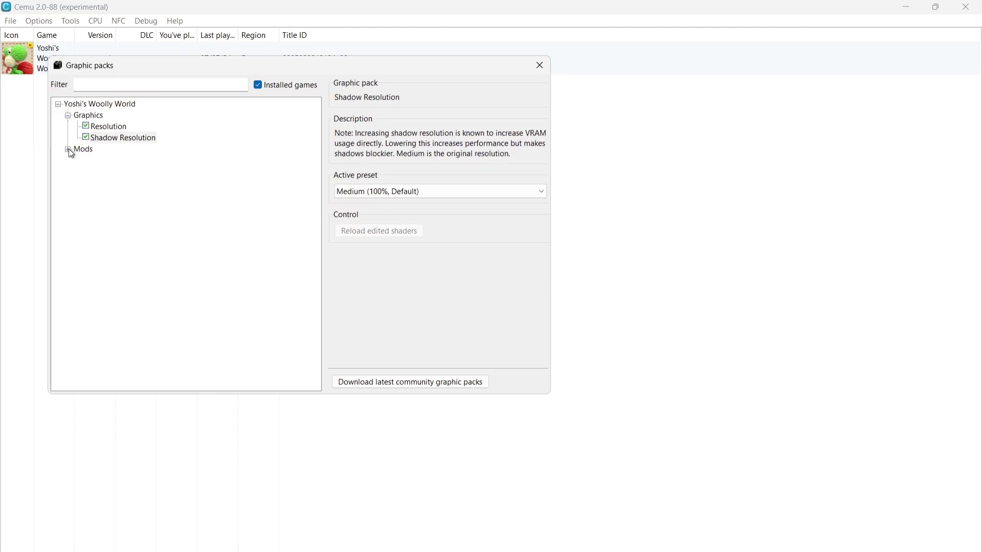
pyautogui.click(69, 150)
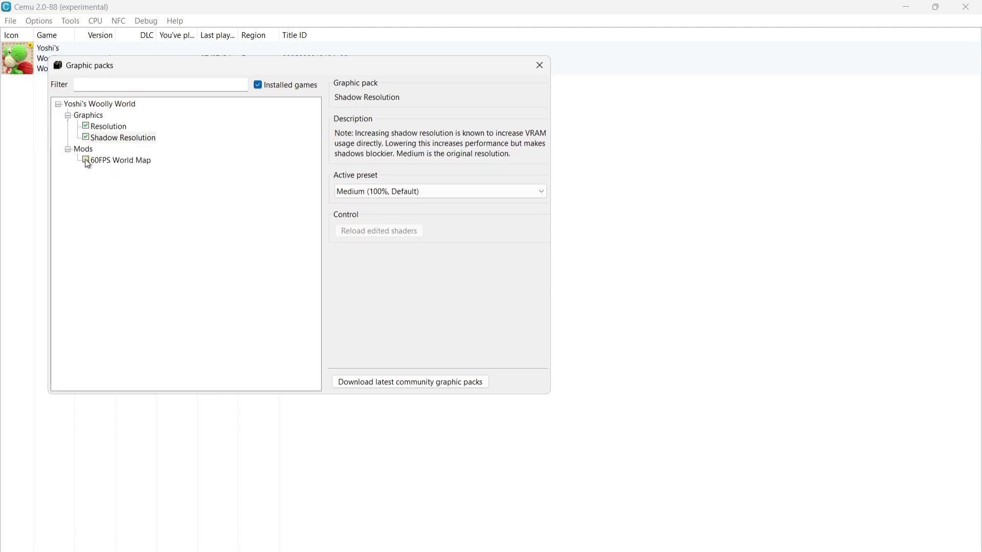
pyautogui.click(87, 162)
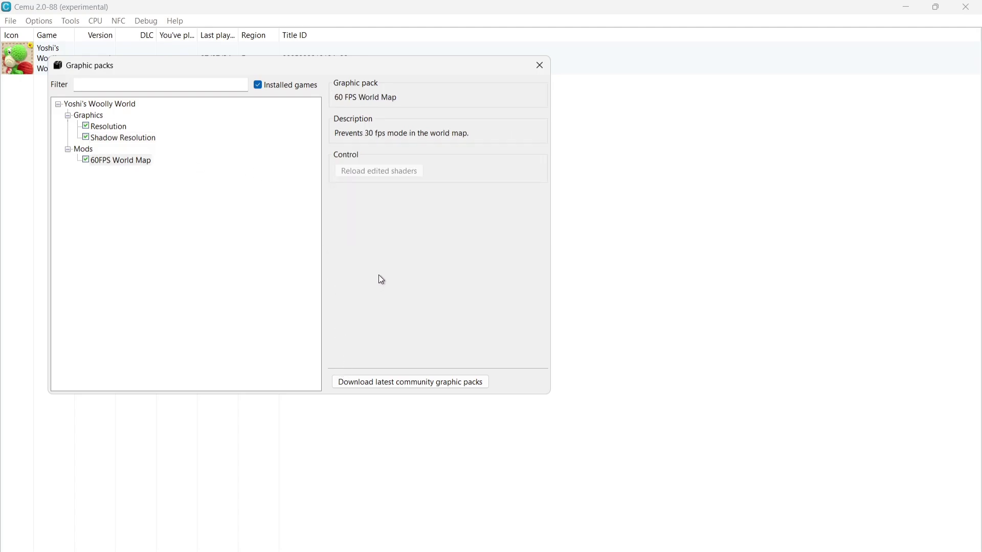
pyautogui.click(532, 68)
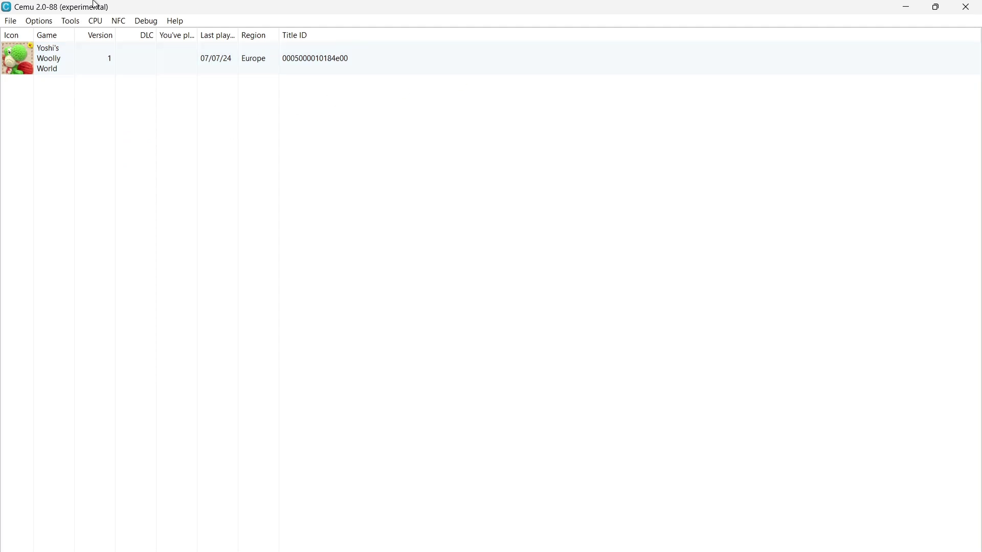
pyautogui.click(12, 23)
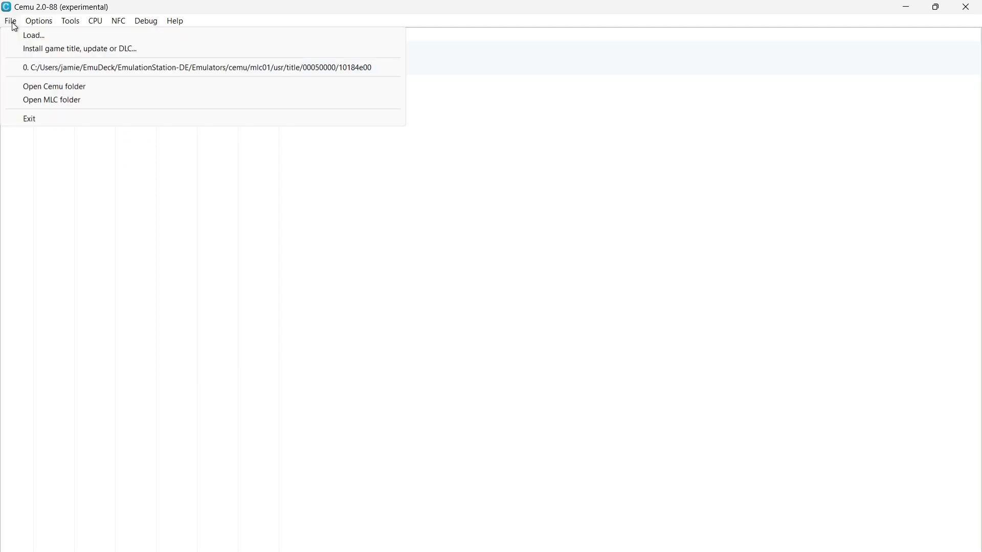
pyautogui.click(25, 49)
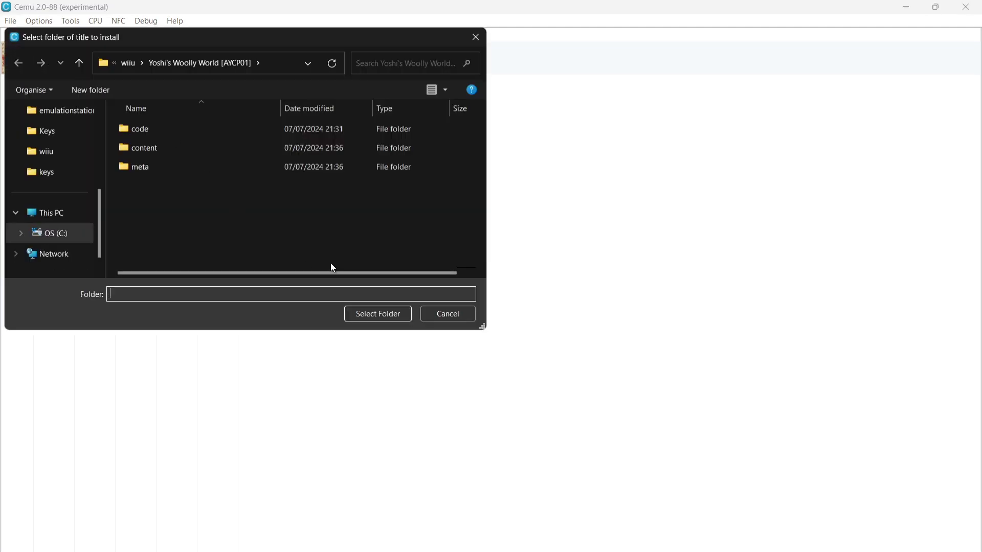
pyautogui.click(453, 311)
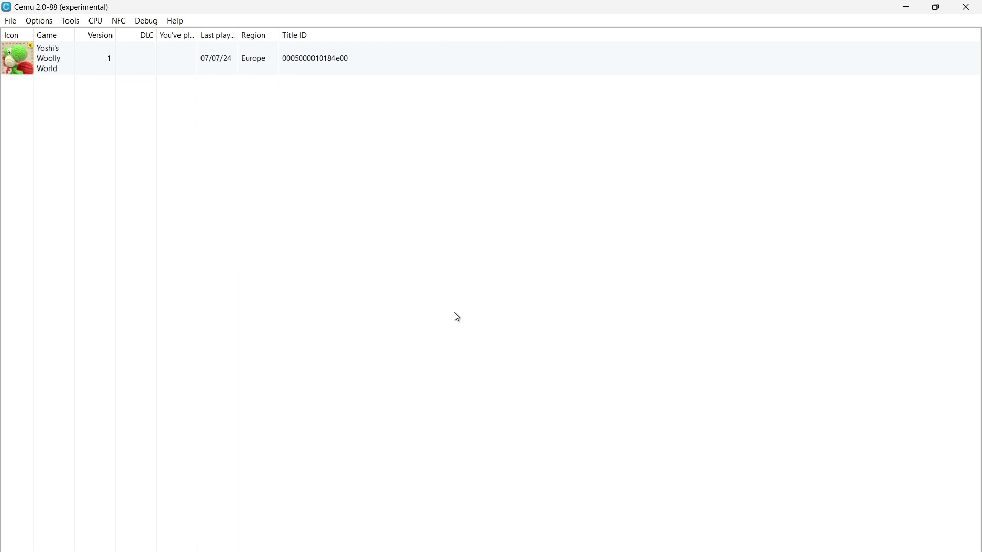
# - In the general graphics settings, choose the Vulkan API, the NVIDIA GeForce RTX 3050 Laptop device and Triple buffering VSync, and close the settings
pyautogui.click(45, 21)
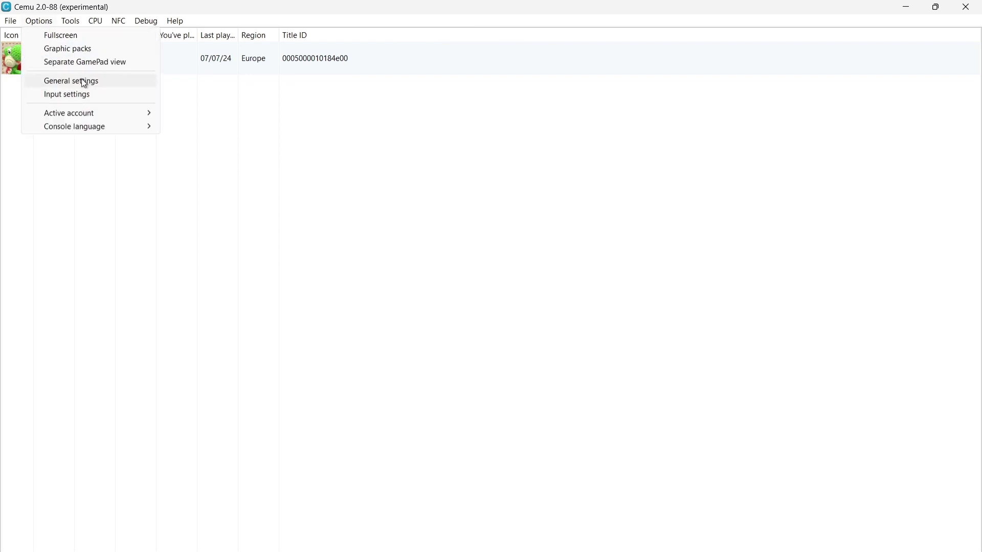
pyautogui.click(63, 80)
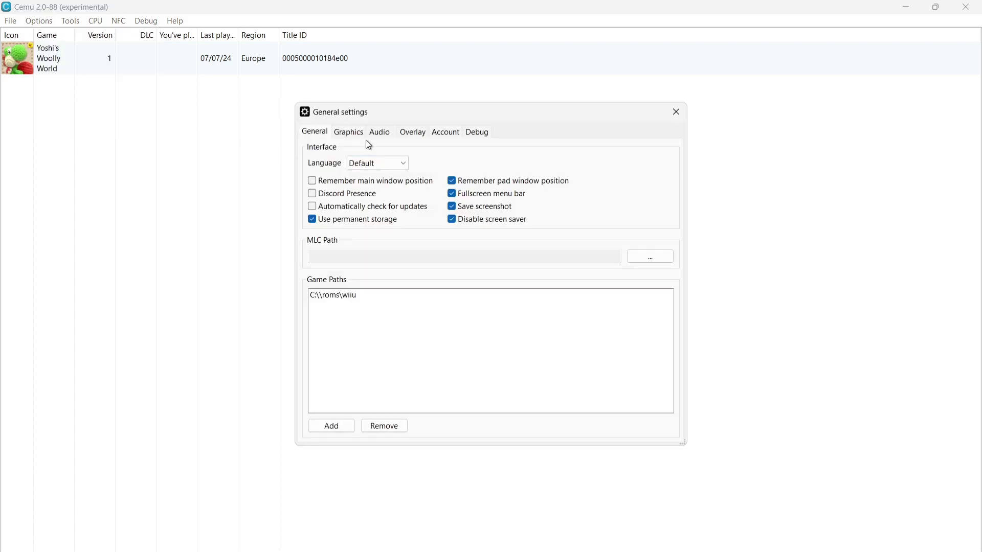
pyautogui.click(350, 133)
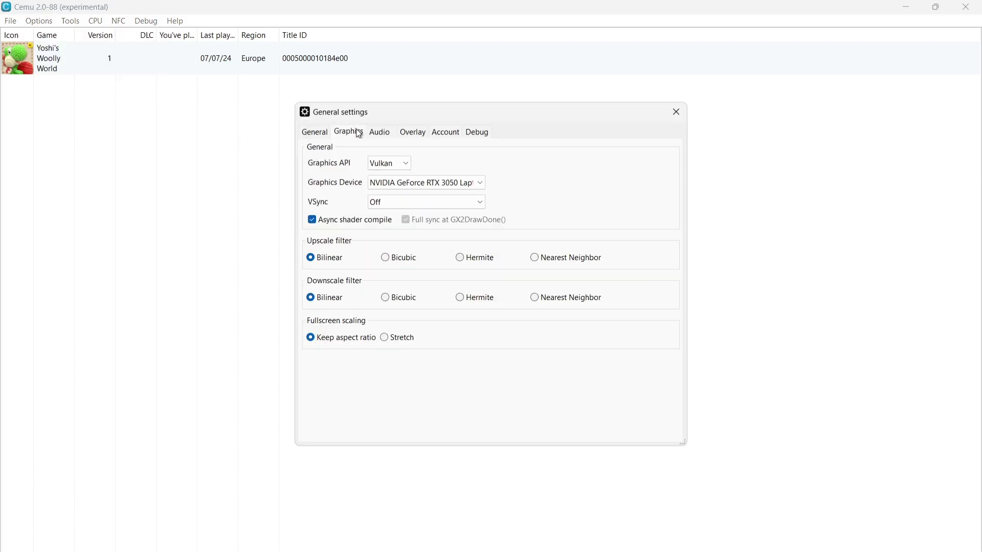
pyautogui.click(406, 163)
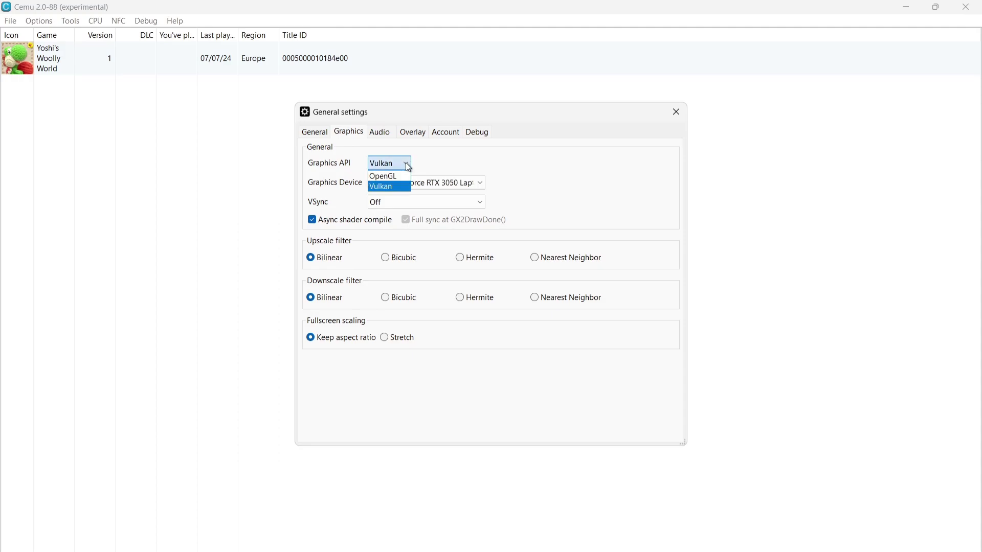
pyautogui.click(399, 188)
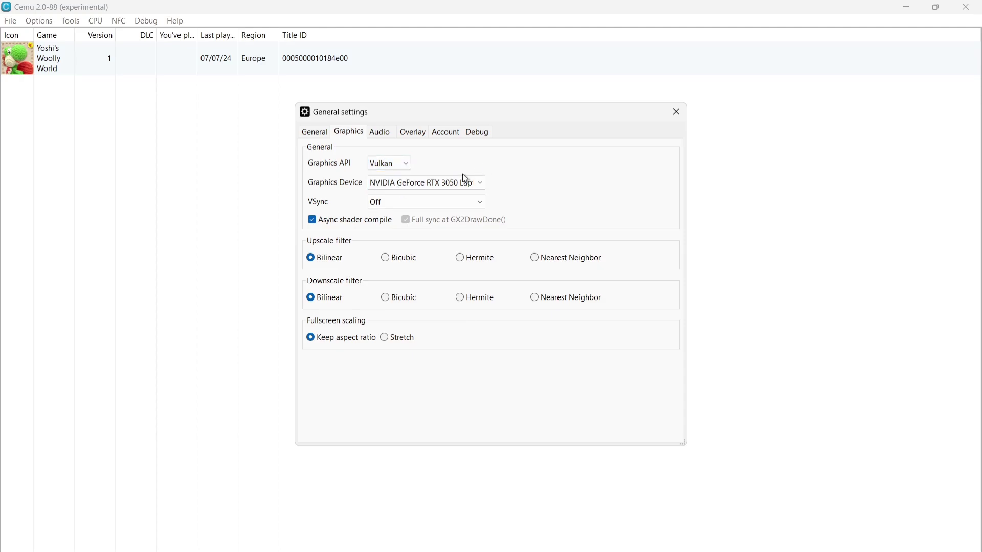
pyautogui.click(427, 184)
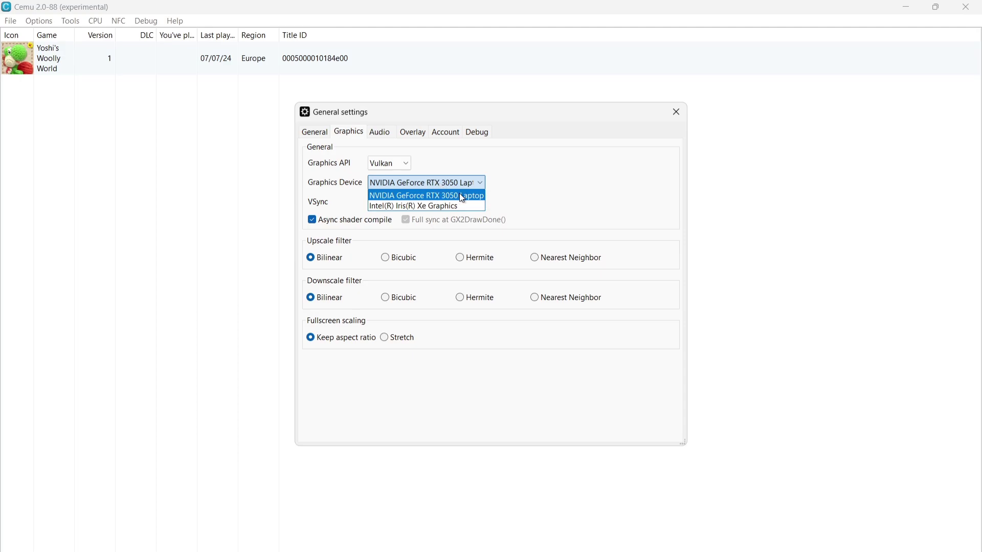
pyautogui.click(481, 195)
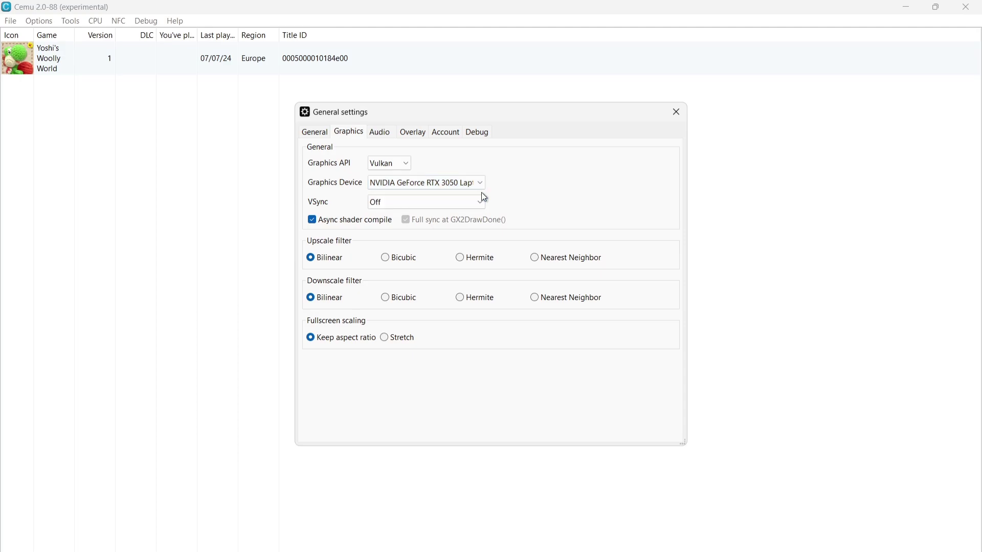
pyautogui.click(443, 203)
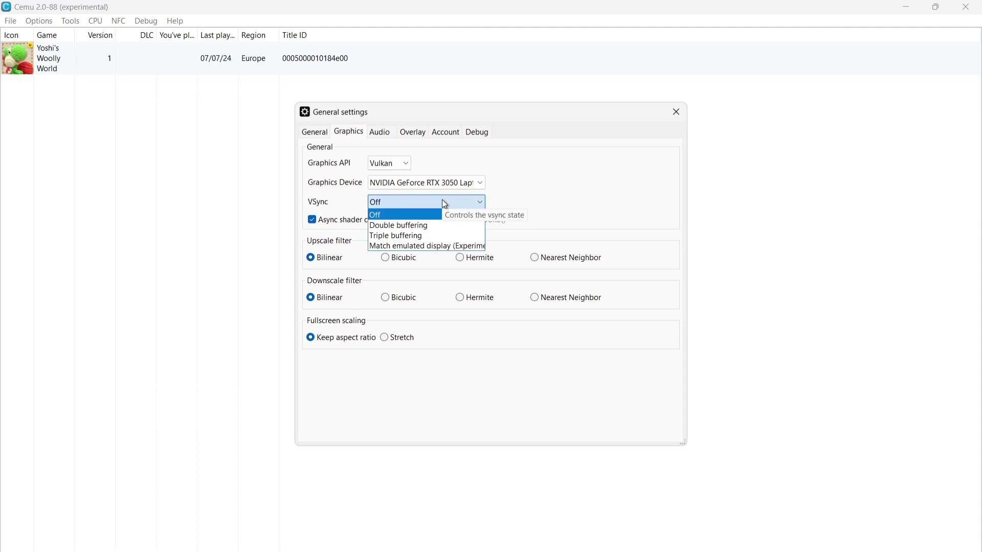
pyautogui.click(423, 236)
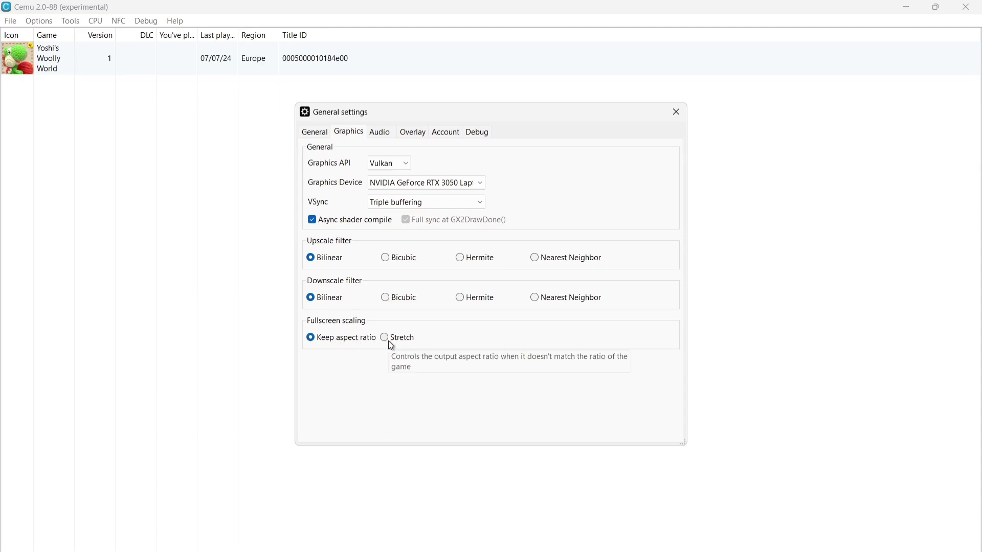
pyautogui.click(680, 114)
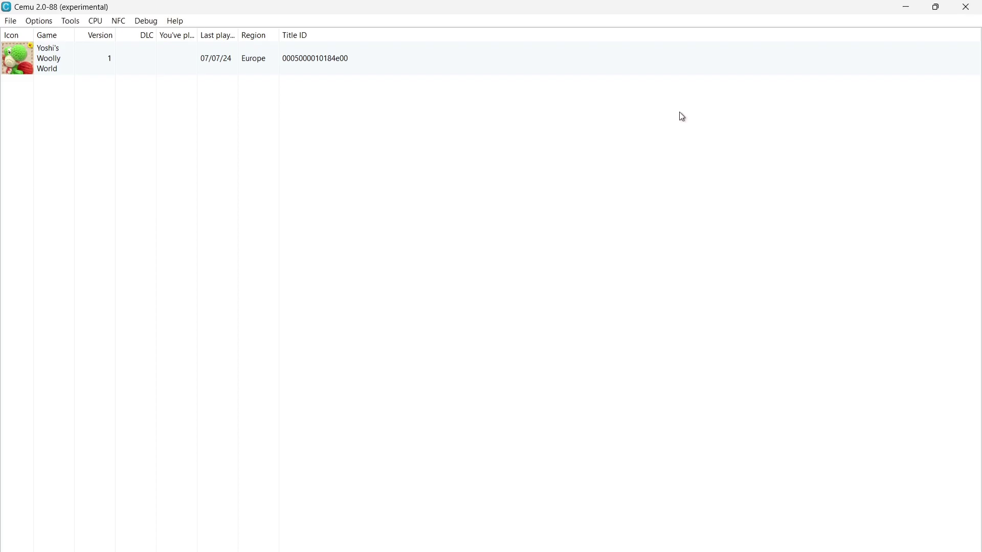
# - Set Controller 1 to emulate a Wii U Pro Controller and map A to B, B to A, X to X and Y to Y
pyautogui.click(37, 26)
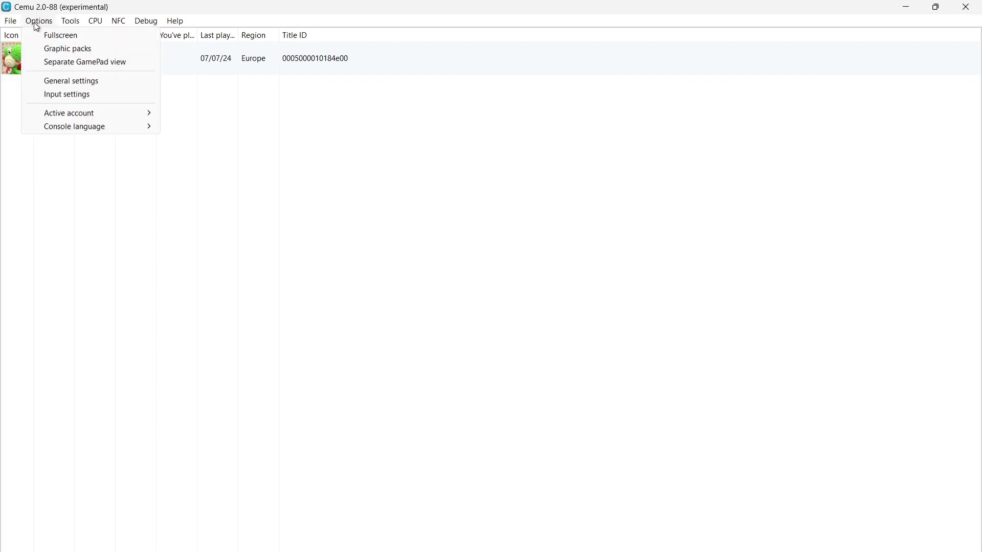
pyautogui.click(68, 94)
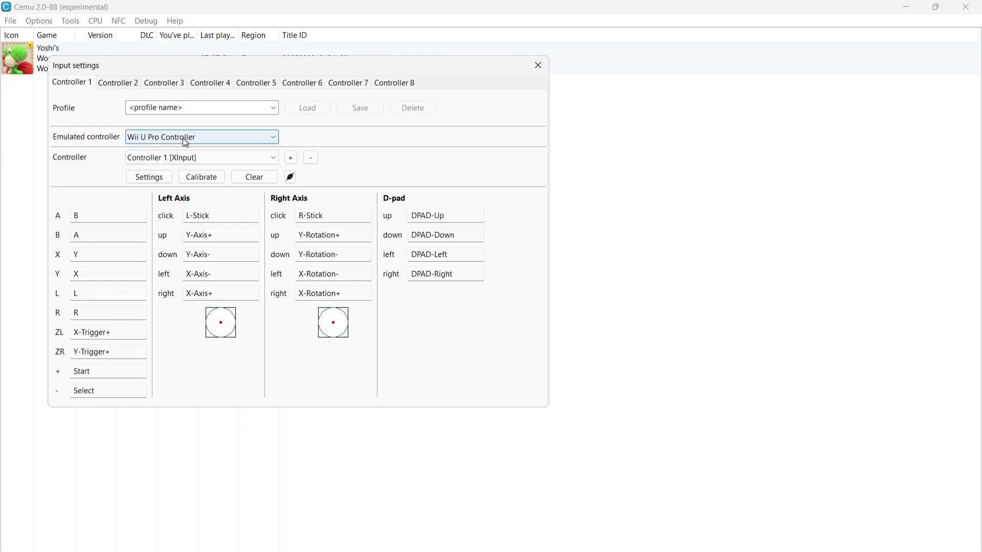
pyautogui.click(218, 140)
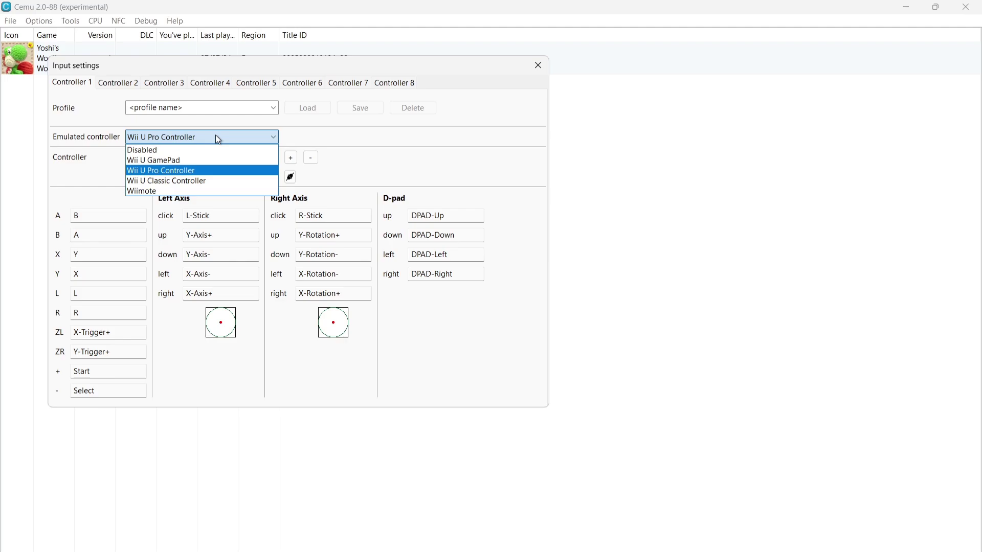
pyautogui.click(220, 167)
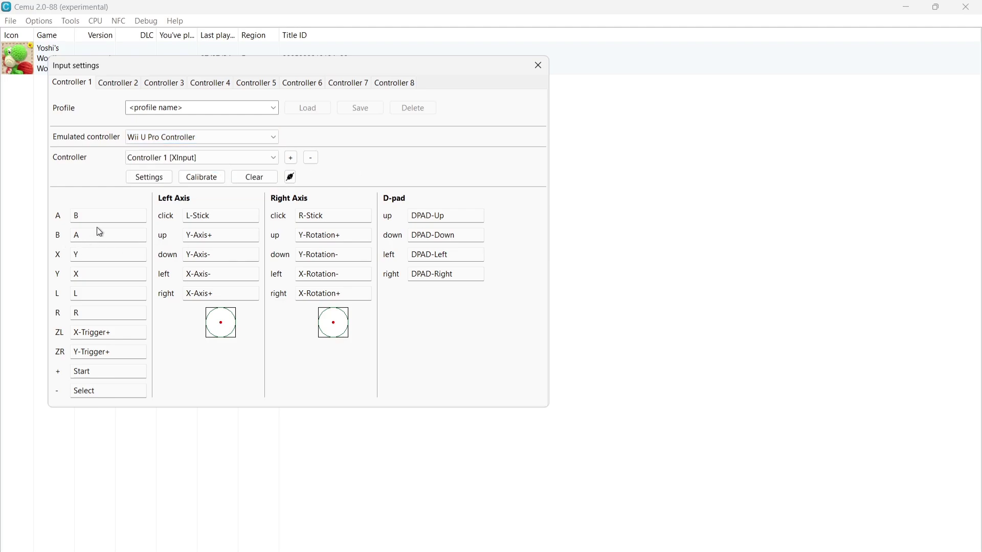
pyautogui.click(107, 217)
pyautogui.click(107, 218)
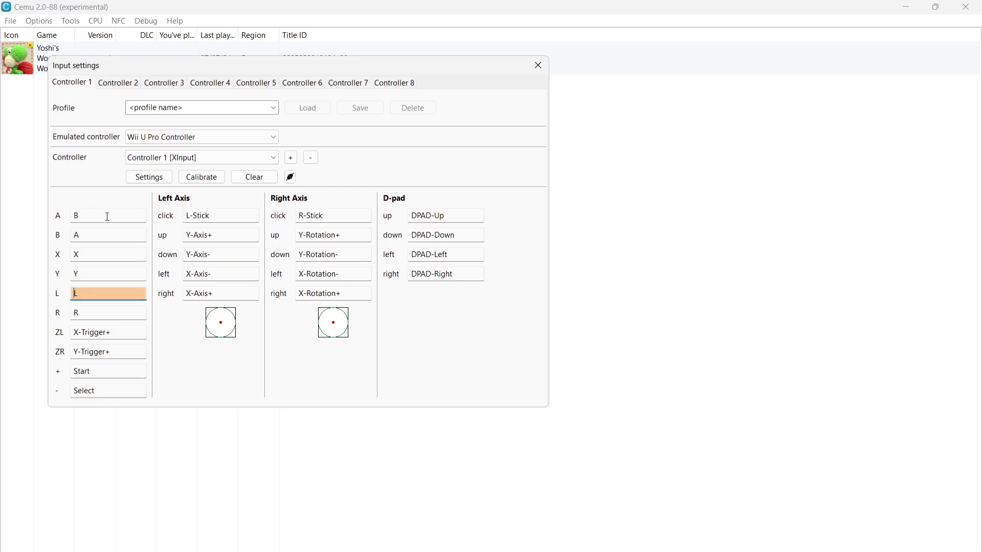
# - Save the controller mapping as a profile under the user's channel name, and close the input settings and Cemu
pyautogui.click(227, 108)
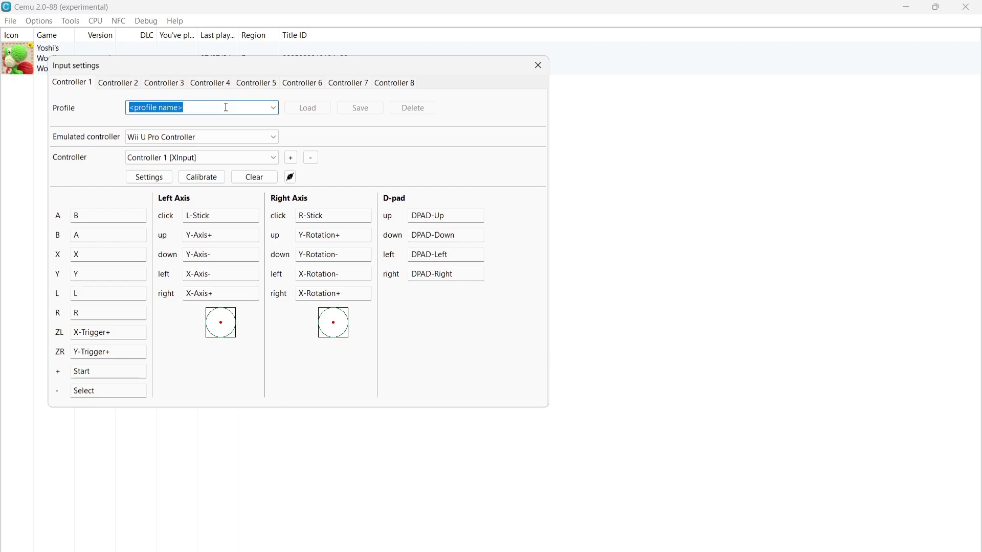
pyautogui.write('just')
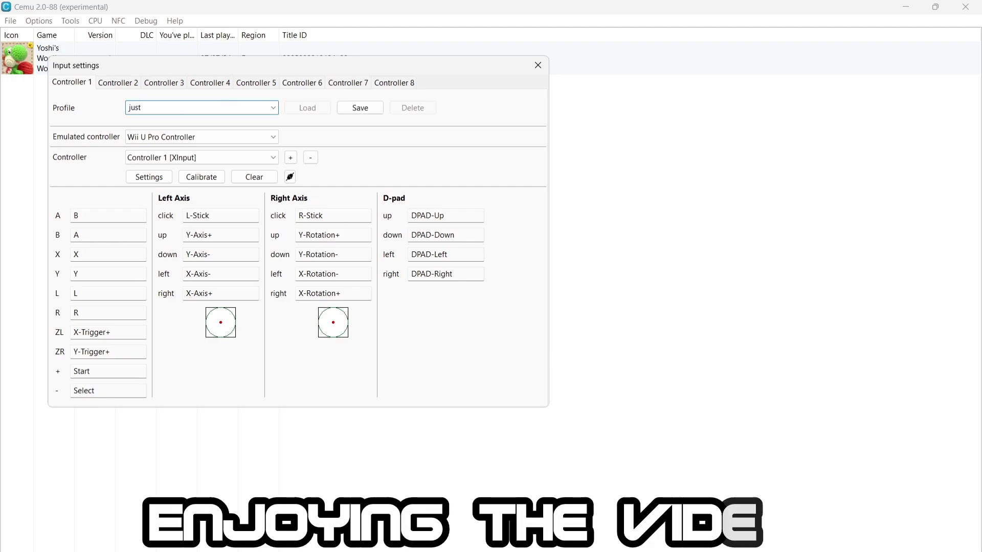
pyautogui.write('jamie')
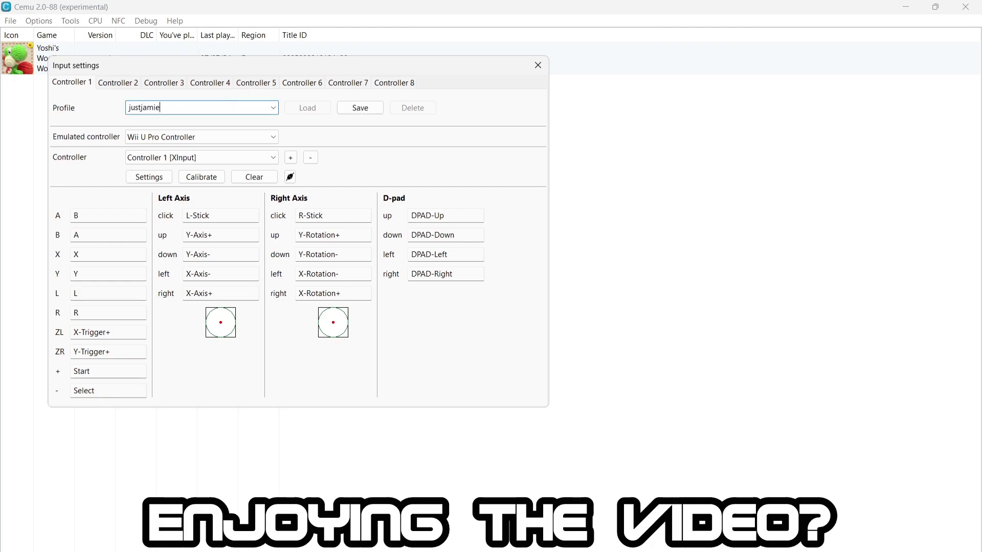
pyautogui.click(376, 108)
pyautogui.click(540, 65)
pyautogui.hotkey('alt', 'F4')
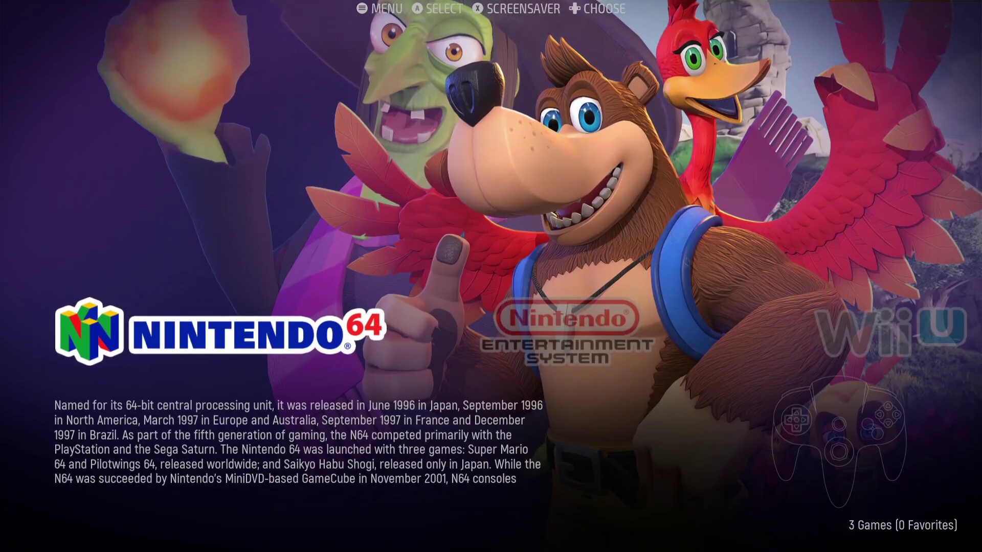
# - Open the Wii U system's game list in EmulationStation-DE and bring up the main menu
pyautogui.press('Right')
pyautogui.press('Right')
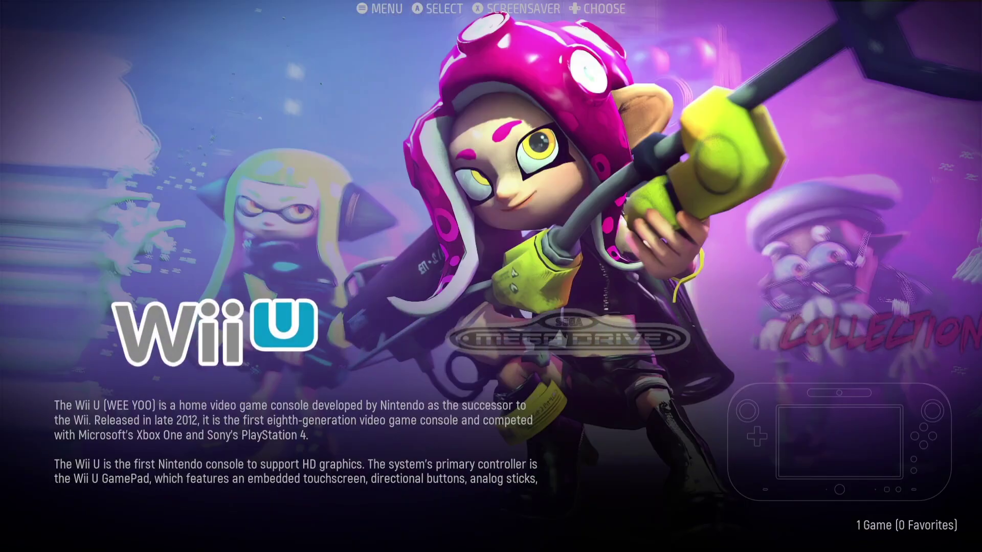
pyautogui.press('Return')
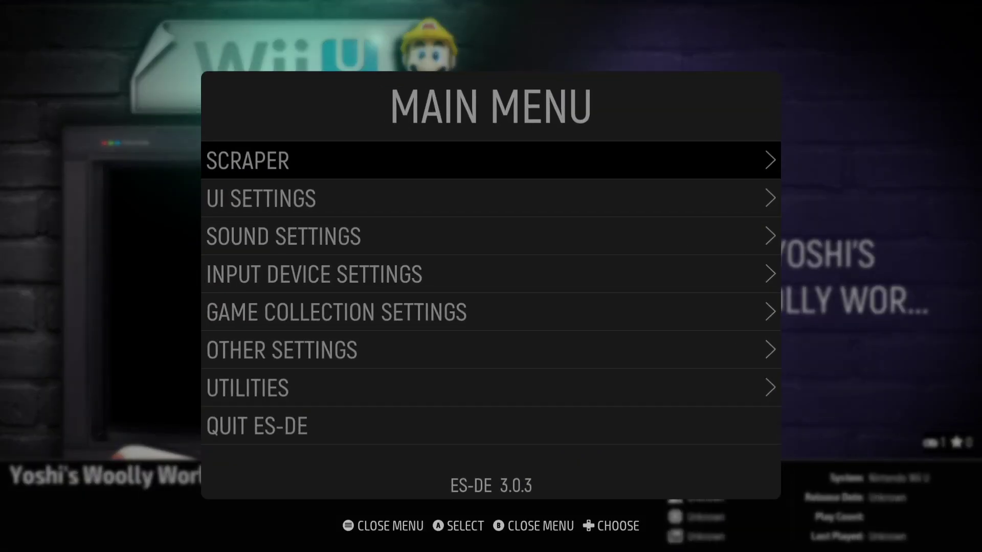
# - Open the scraper and select Nintendo Wii U as the only system to scrape, keeping ScreenScraper and all games
pyautogui.press('Return')
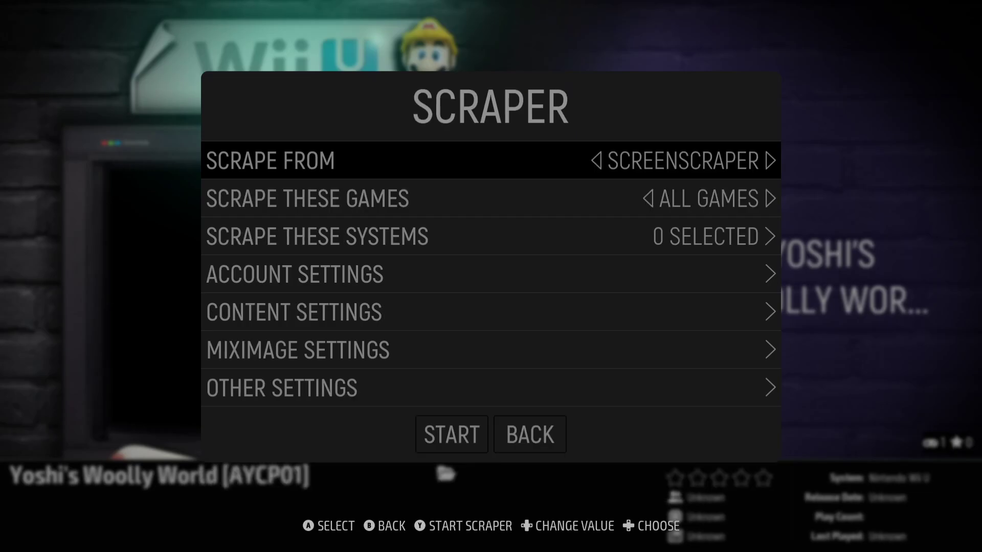
pyautogui.press('Down')
pyautogui.press('Return')
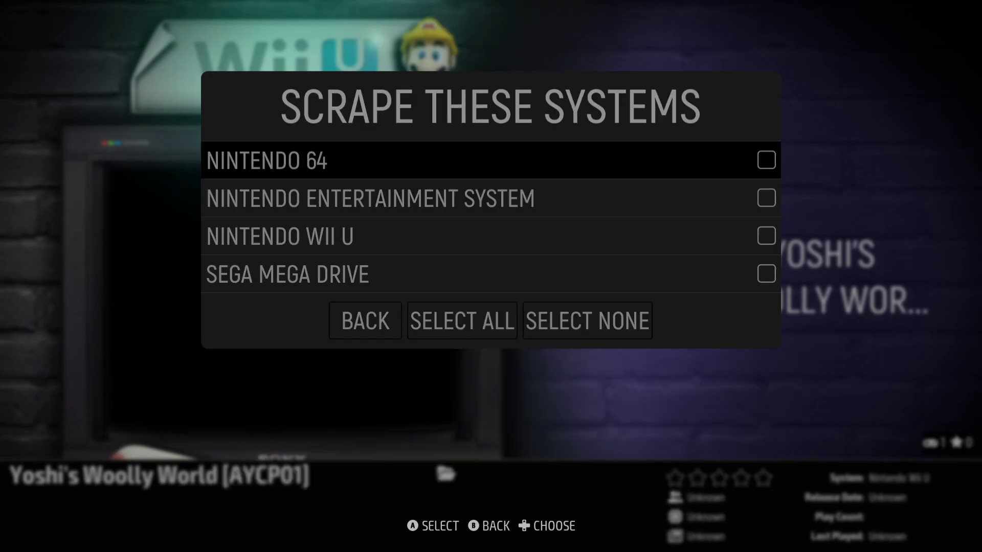
pyautogui.press('Down')
pyautogui.press('Down')
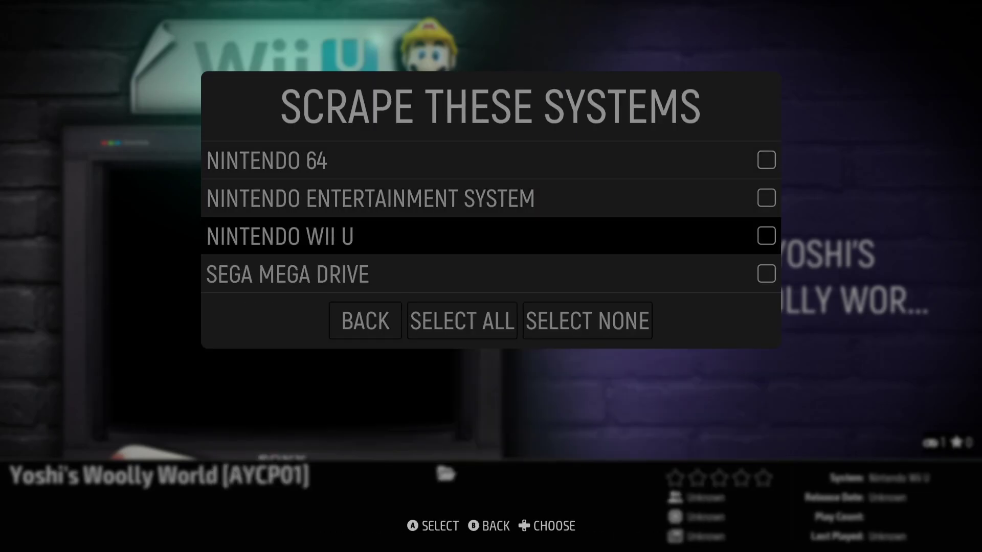
pyautogui.press('Down')
pyautogui.press('Down')
pyautogui.press('Return')
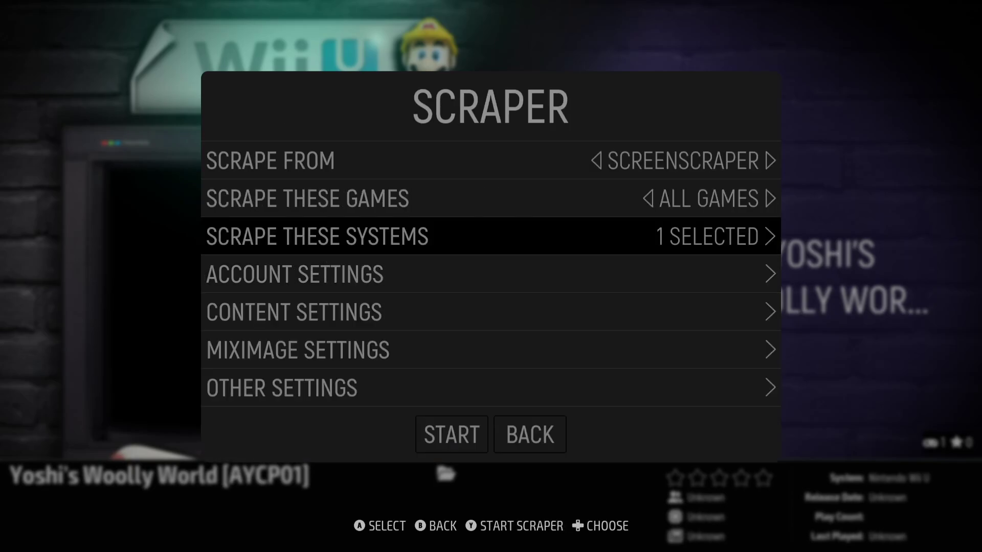
# - Look through the scraper's content settings to check which metadata, image, video and manual types are enabled
pyautogui.press('Down')
pyautogui.press('Down')
pyautogui.press('Return')
pyautogui.press('Down')
pyautogui.press('Down')
pyautogui.press('Down')
pyautogui.press('Down')
pyautogui.press('Down')
pyautogui.press('Down')
pyautogui.press('Down')
pyautogui.press('Down')
pyautogui.press('Down')
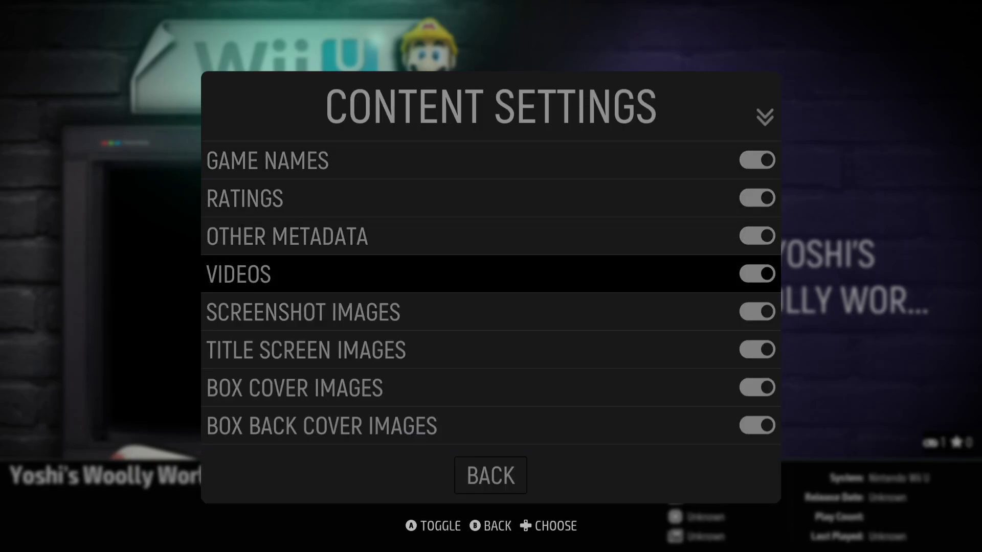
pyautogui.press('Down')
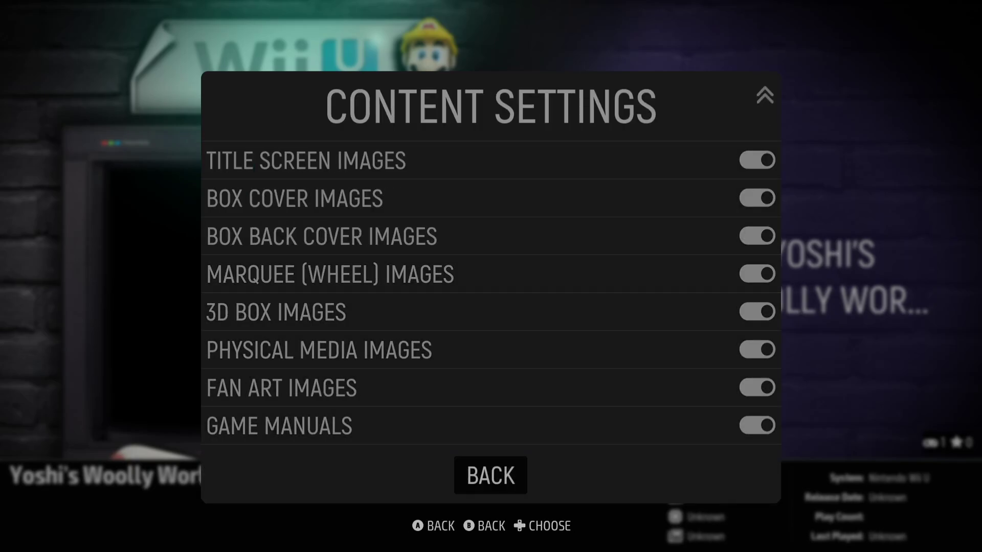
pyautogui.press('Return')
# - Start scraping the Wii U games, finish the scrape and return to the system's game list
pyautogui.press('Down')
pyautogui.press('Down')
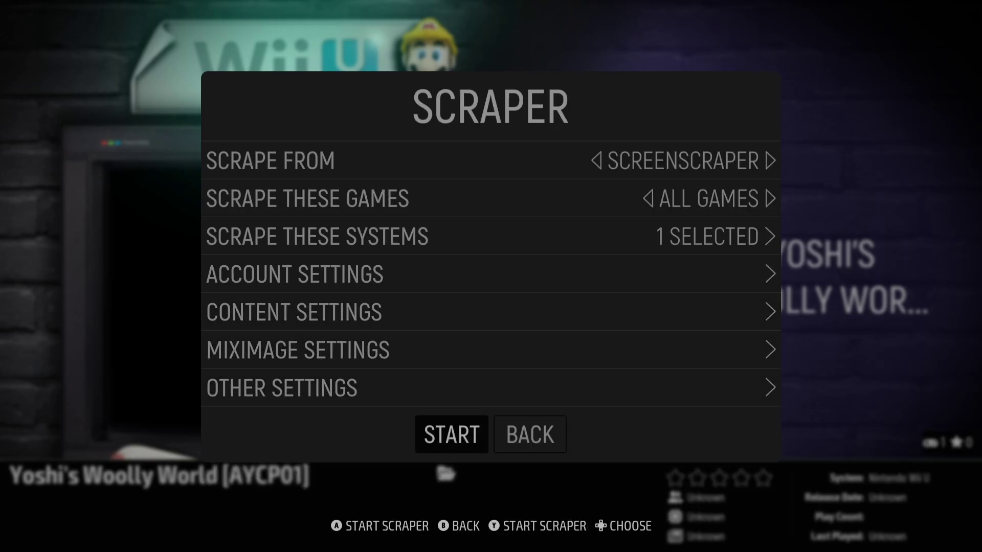
pyautogui.press('Return')
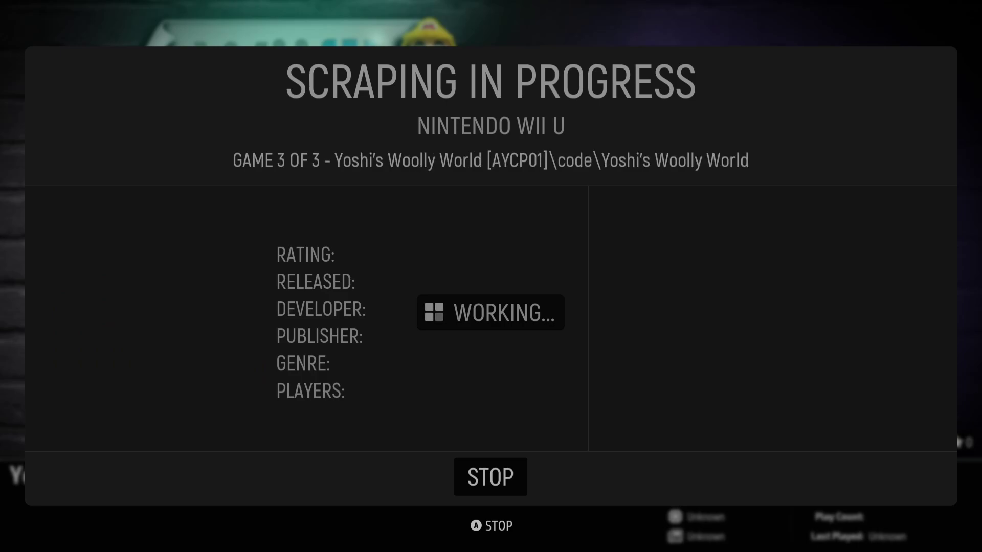
pyautogui.press('Return')
pyautogui.press('Escape')
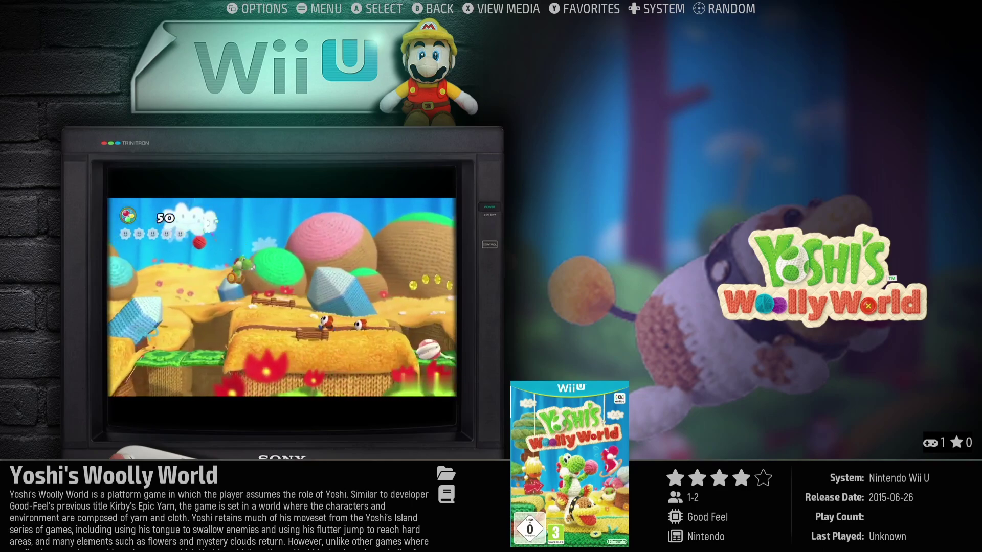
# - Close the main menu and launch Yoshi's Woolly World from the Wii U game list
pyautogui.press('Escape')
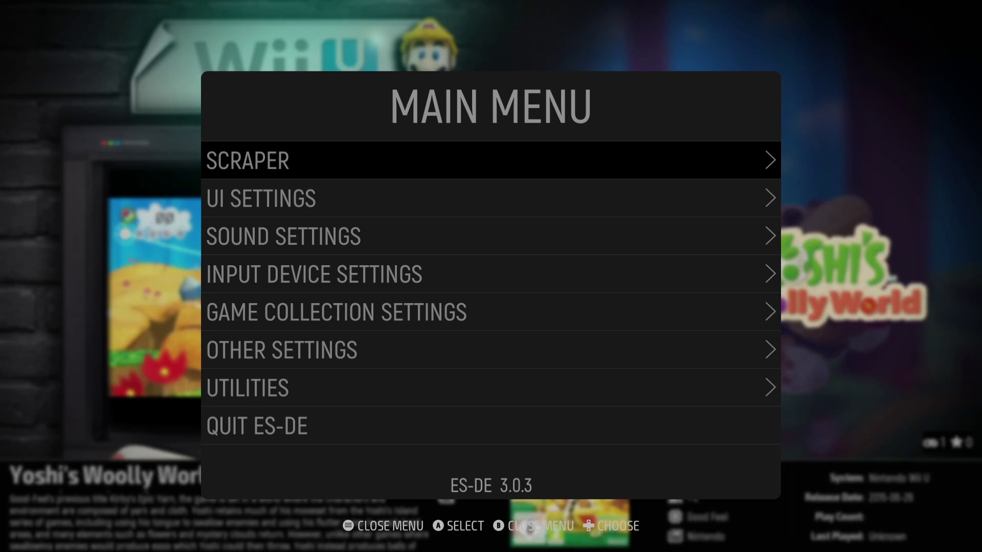
pyautogui.press('Escape')
pyautogui.press('Down')
pyautogui.press('Down')
pyautogui.press('Return')
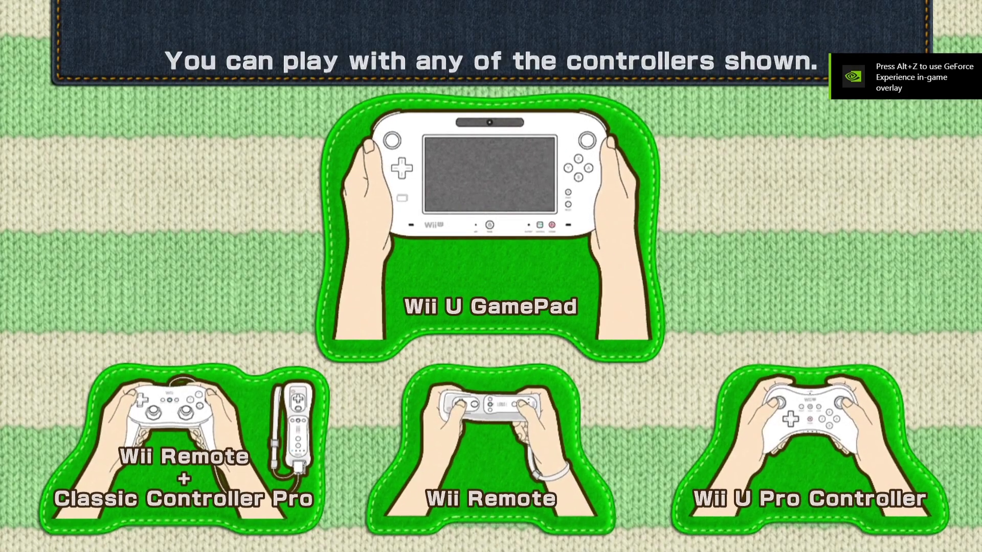
# - Open the separate GamePad view over the running game, close it again and return to the fullscreen game
pyautogui.hotkey('alt', 'Return')
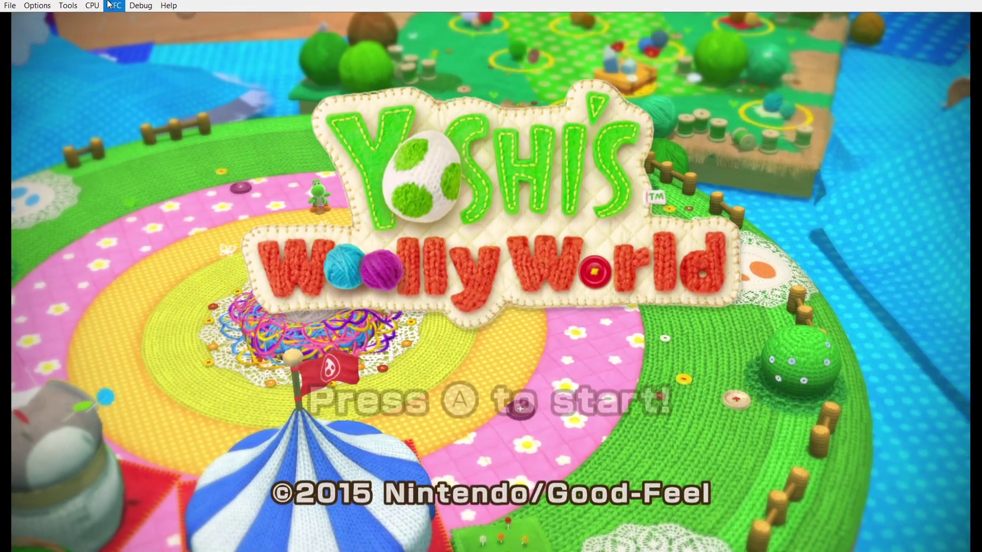
pyautogui.hotkey('alt', 'Return')
pyautogui.hotkey('alt', 'Return')
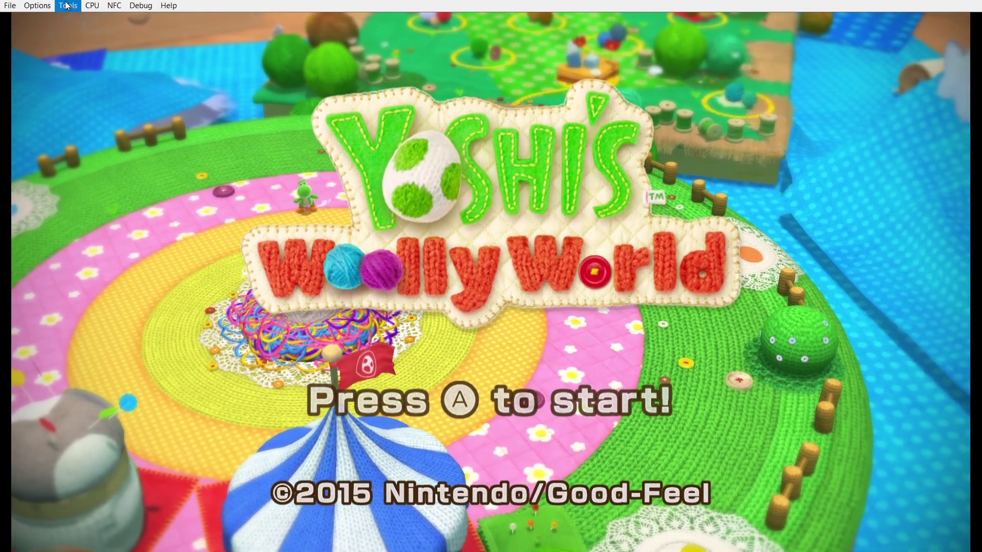
pyautogui.click(10, 6)
pyautogui.moveTo(29, 6)
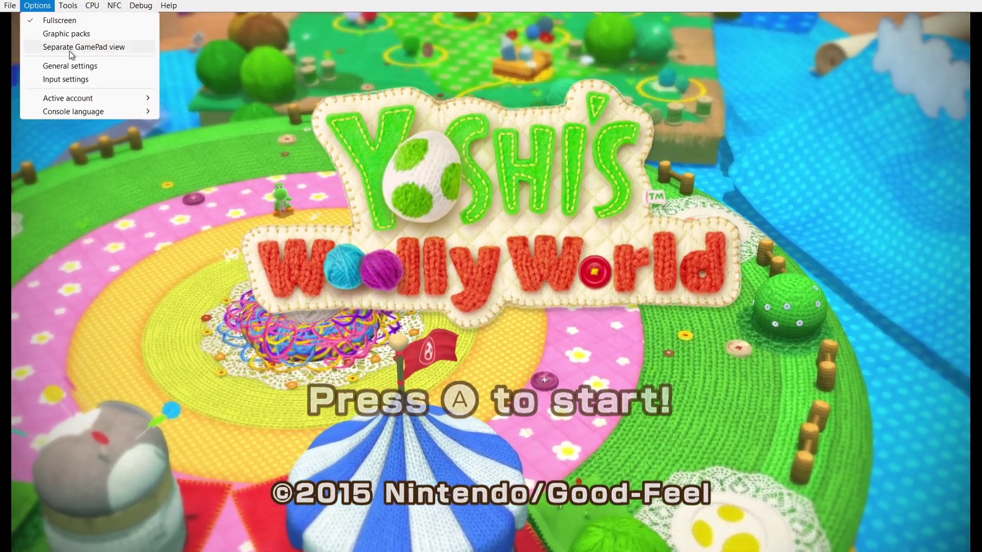
pyautogui.click(77, 50)
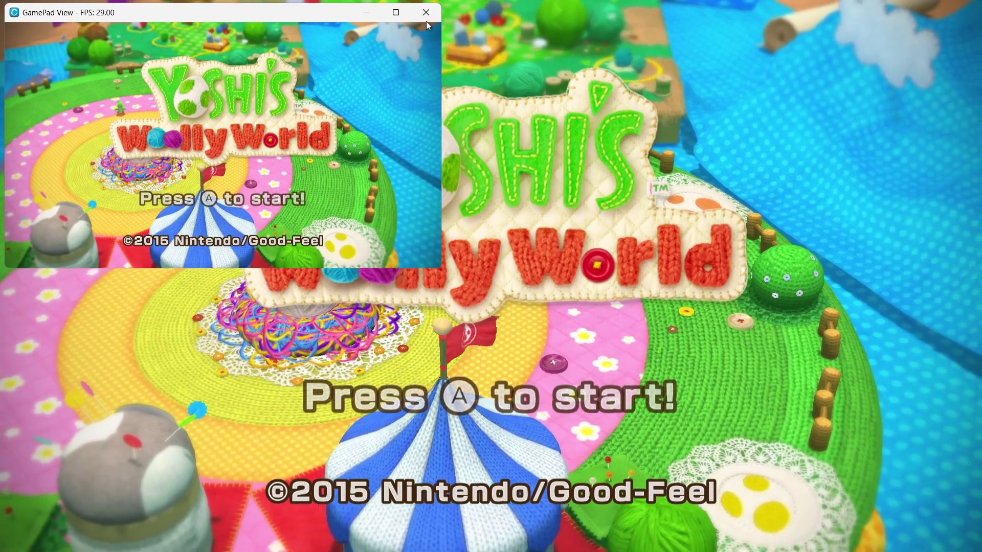
pyautogui.click(426, 12)
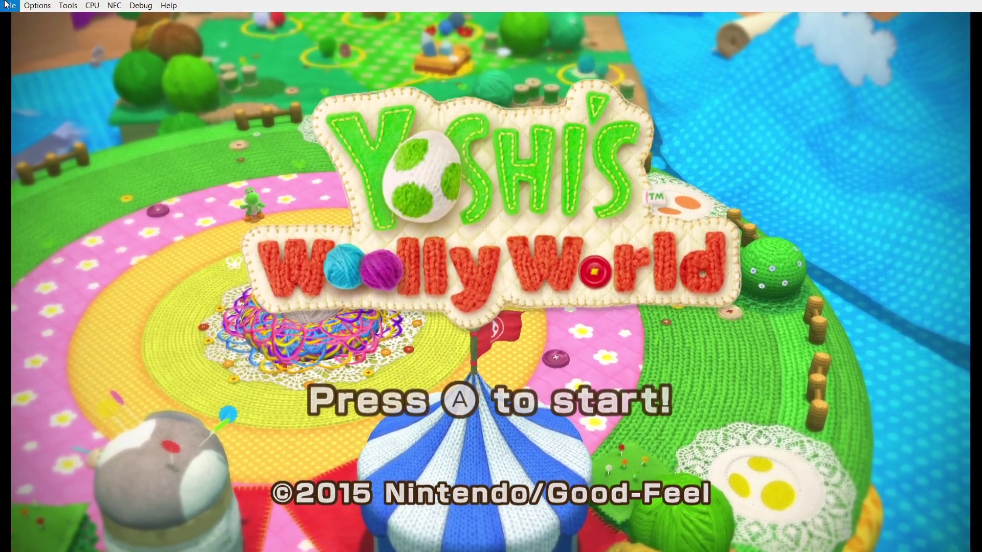
pyautogui.doubleClick(277, 196)
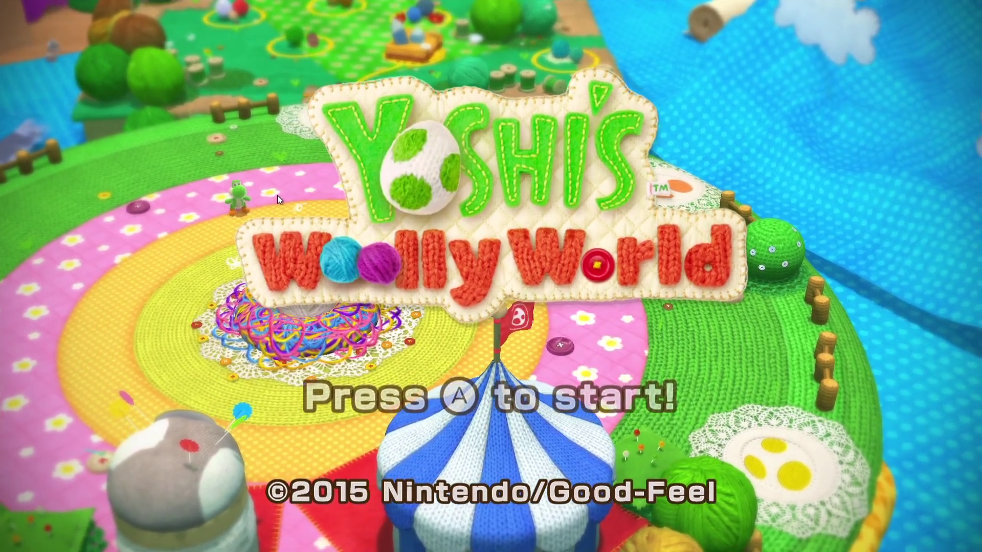
# - Start a new game in File 1 of Yoshi's Woolly World and skip the introduction story
pyautogui.press('Return')
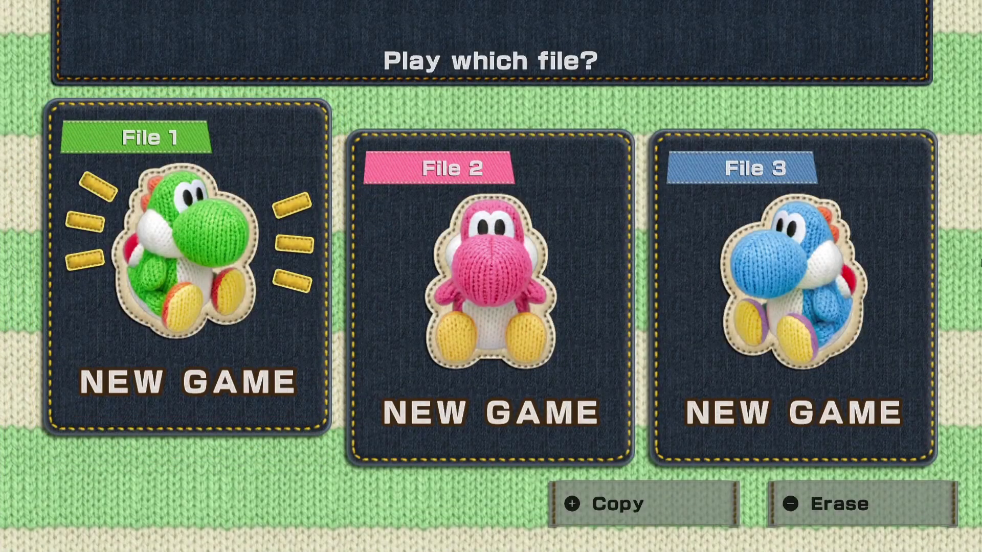
pyautogui.press('Return')
pyautogui.press('Return')
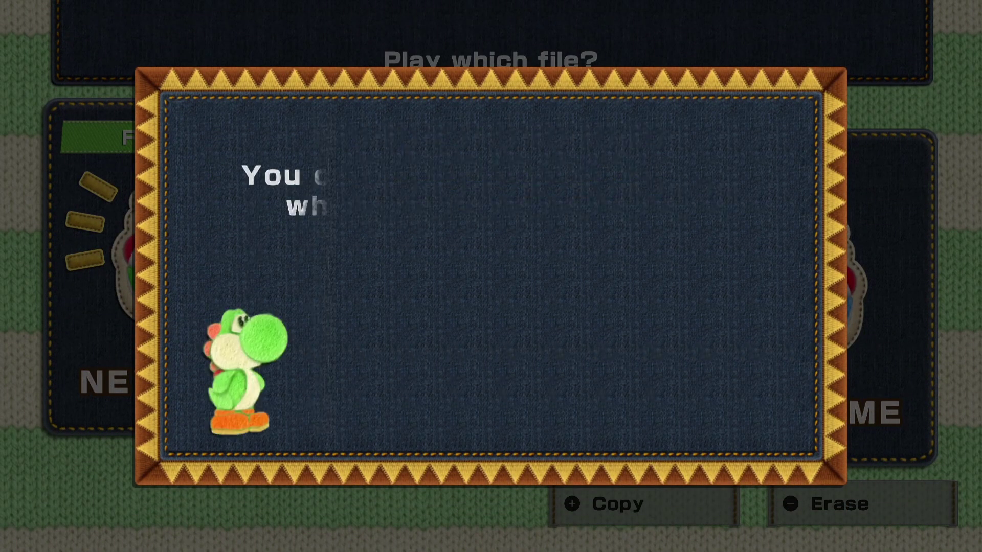
pyautogui.press('Return')
pyautogui.press('Return')
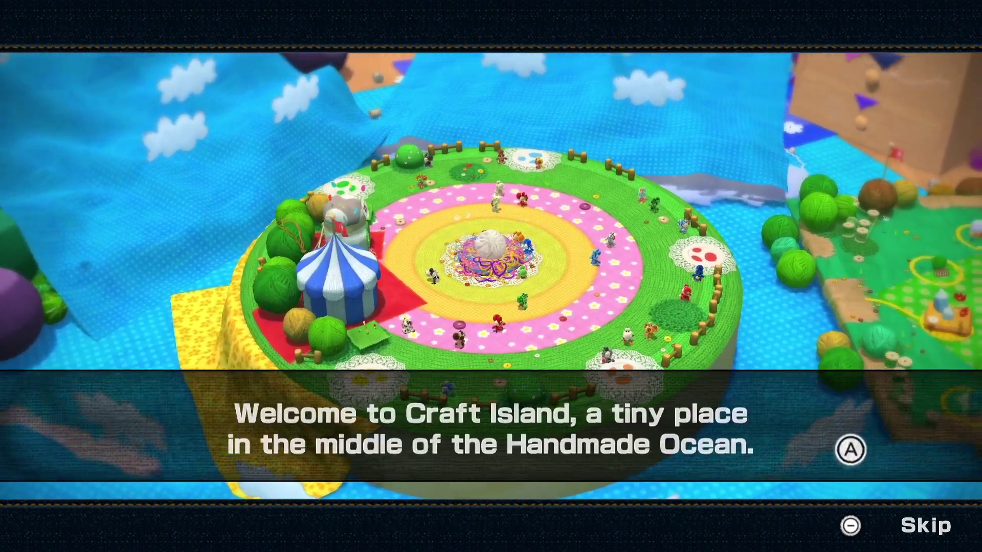
pyautogui.press('-')
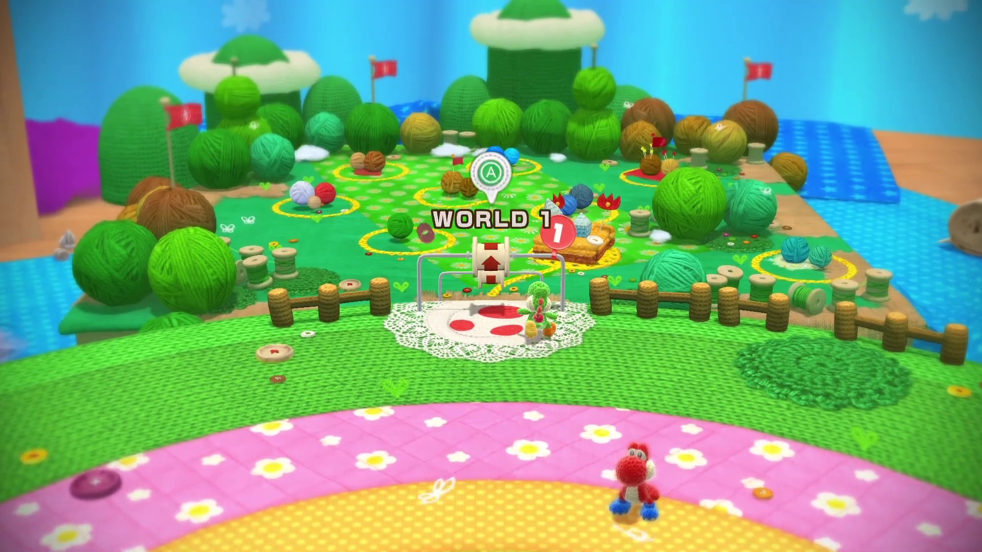
# - Enter World 1 from Craft Island and select level 1-1
pyautogui.press('Return')
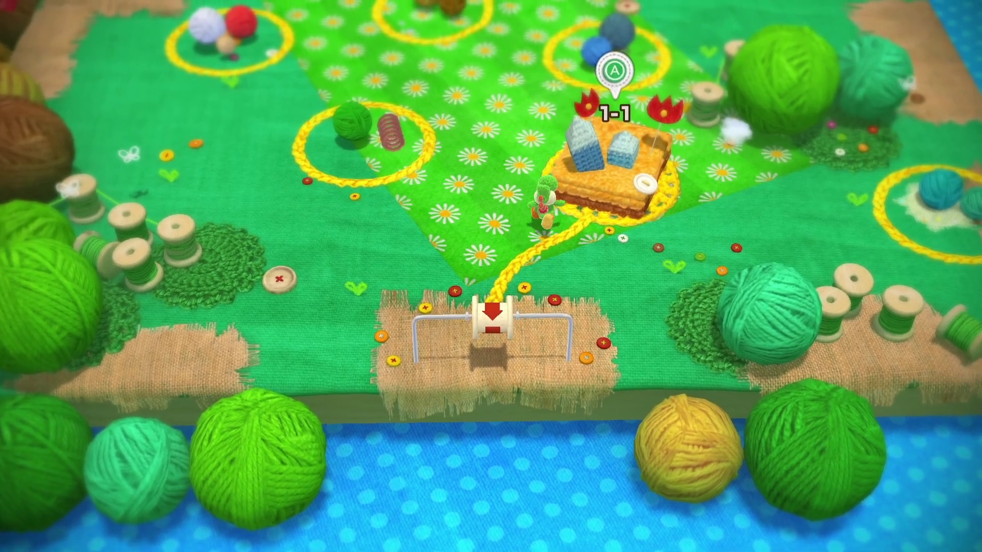
pyautogui.press('Return')
pyautogui.press('Escape')
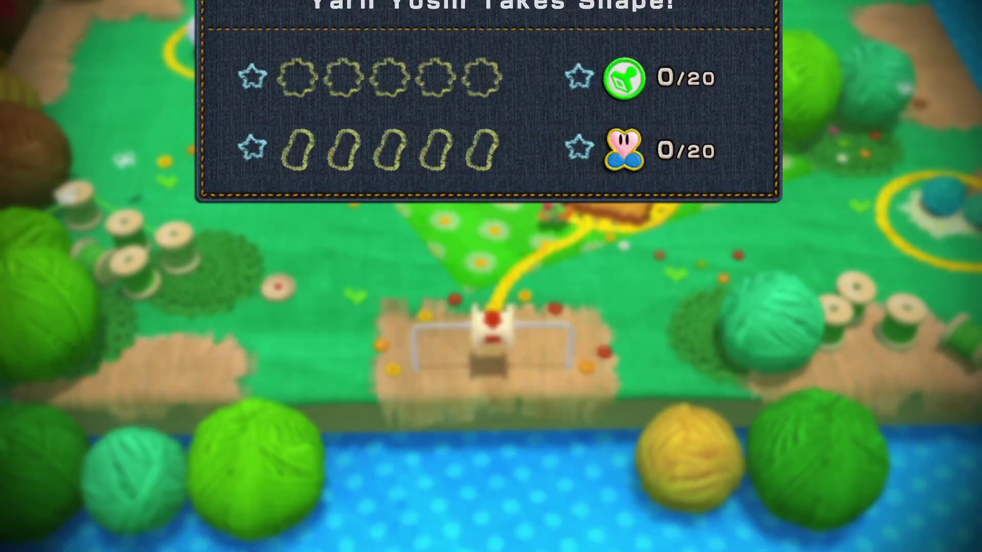